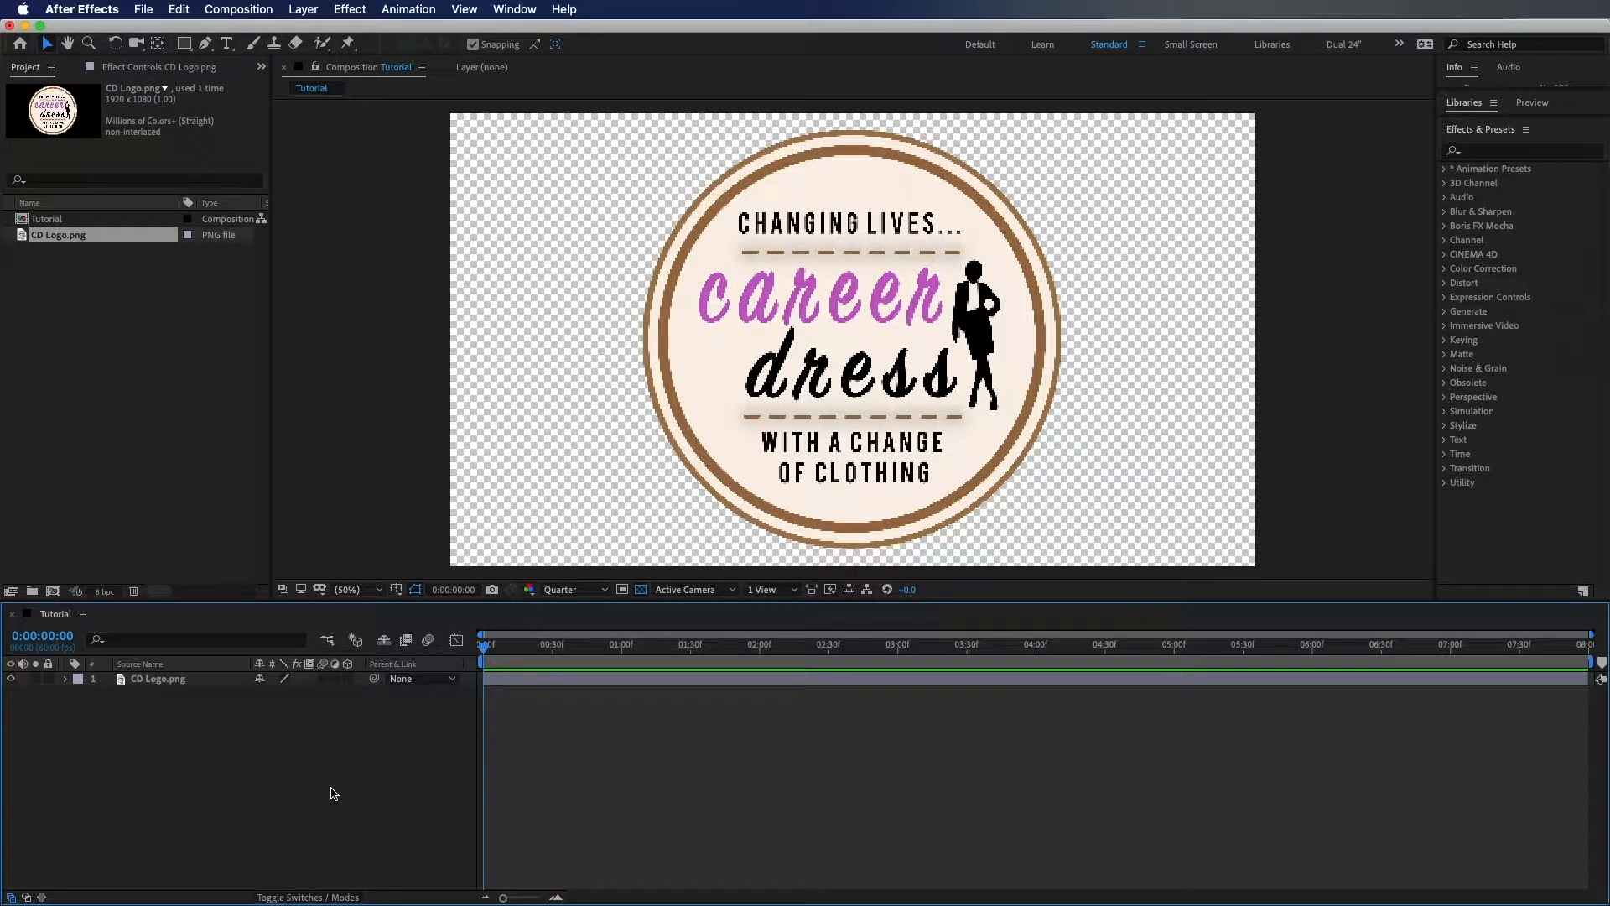
Pre-compose the CD Logo.png layer into a new composition named Logo, leaving all attributes in Tutorial
{"action": "left_click", "coordinate": [186, 687]}
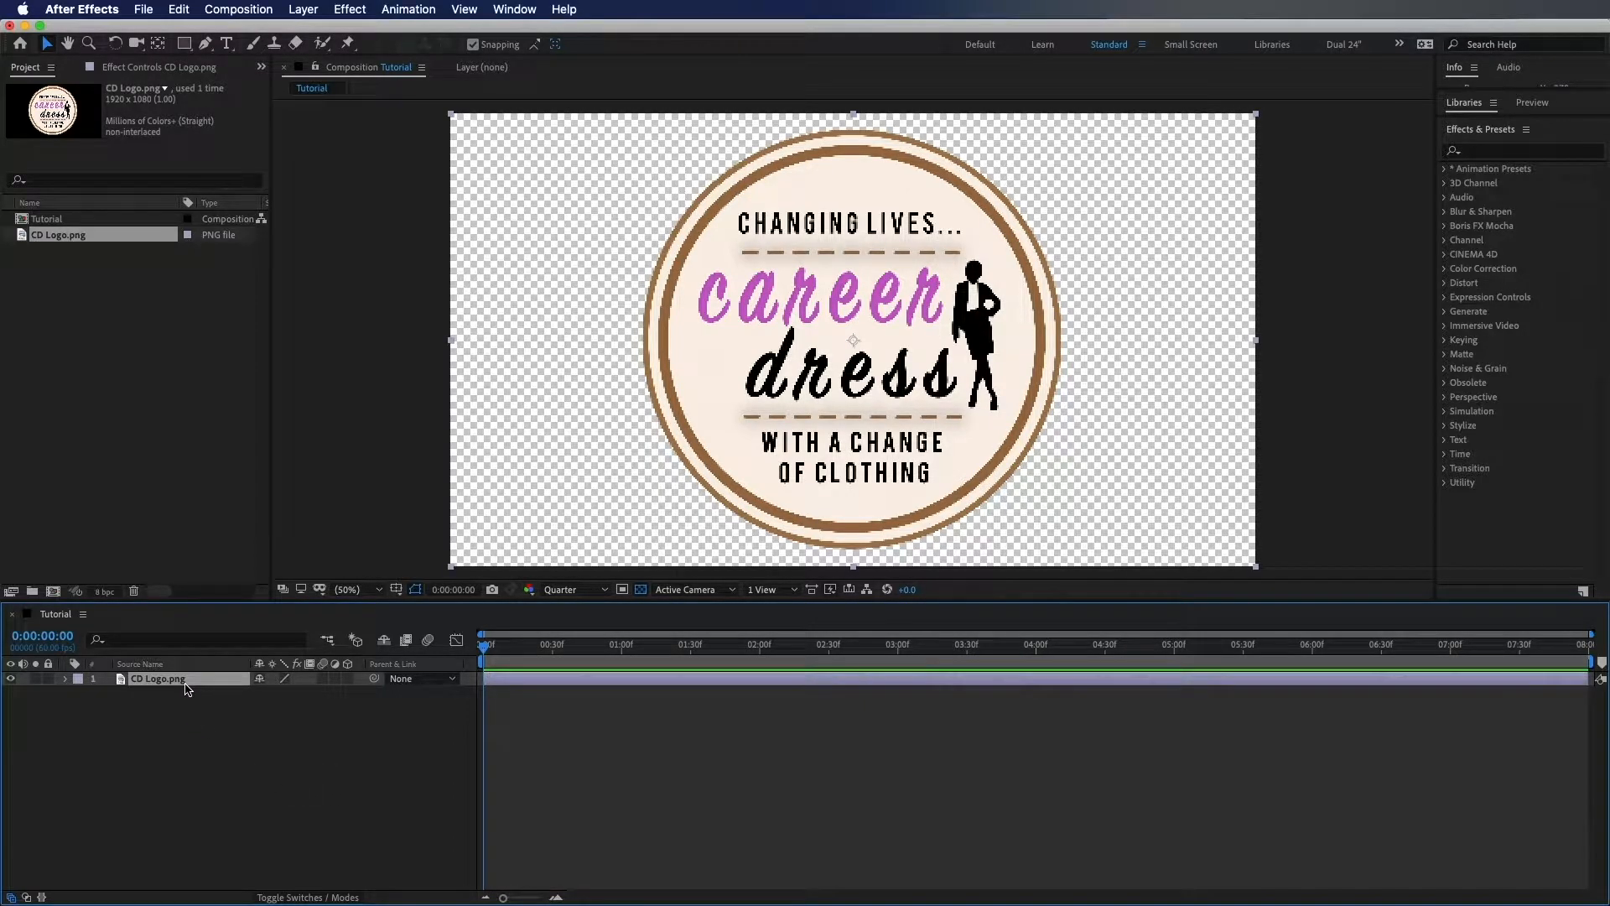
{"action": "key", "text": "super+shift+c"}
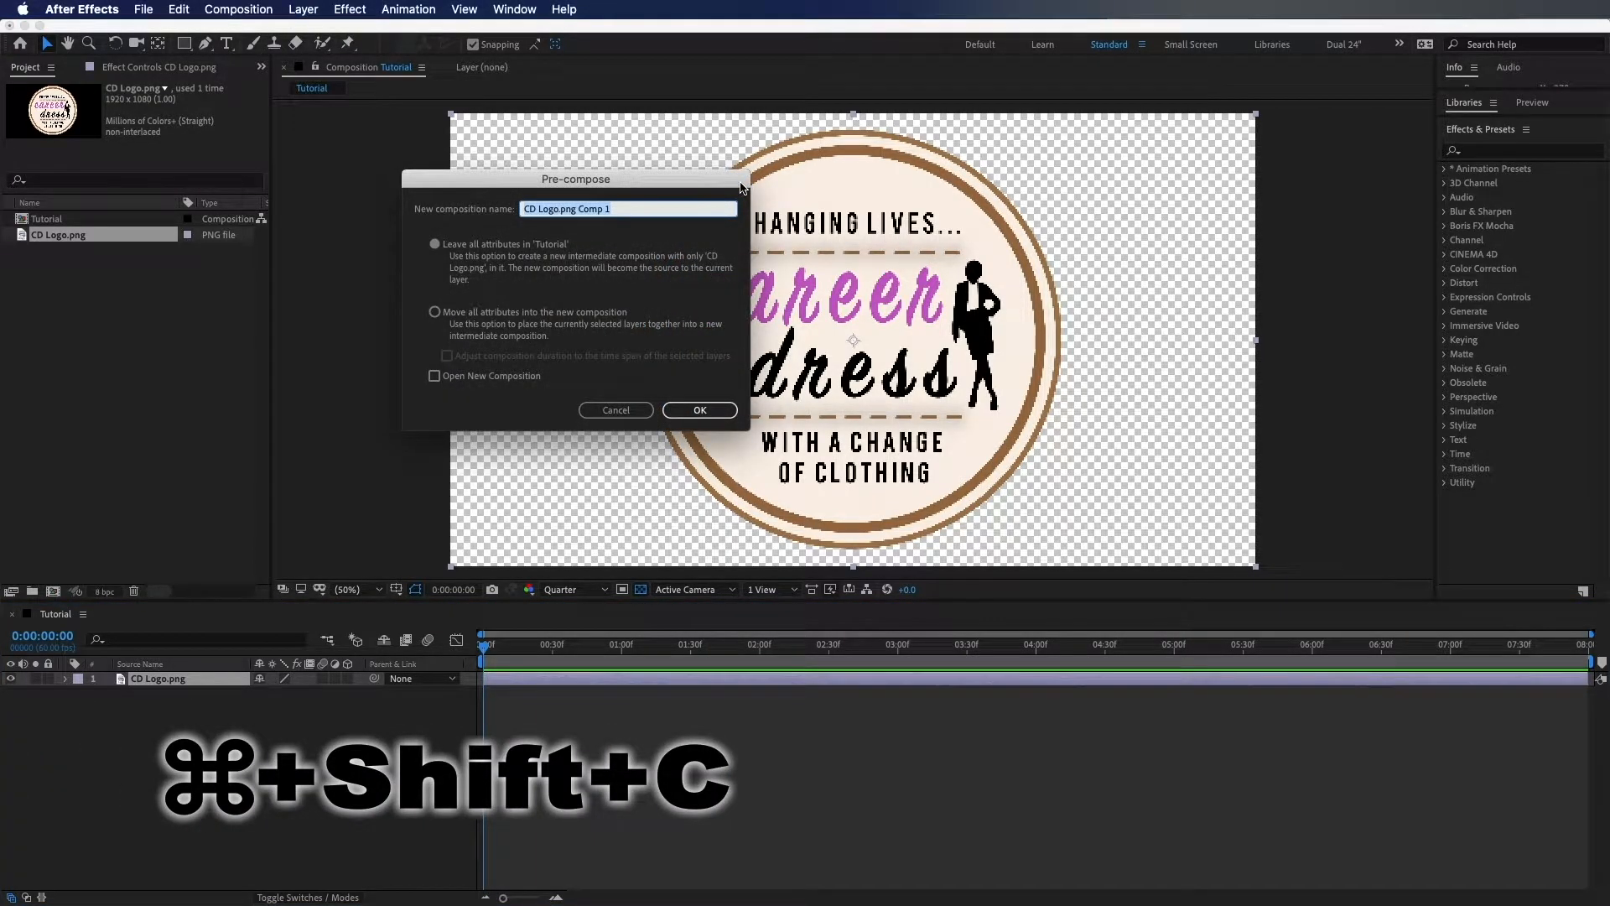
{"action": "type", "text": "Logo"}
{"action": "key", "text": "Return"}
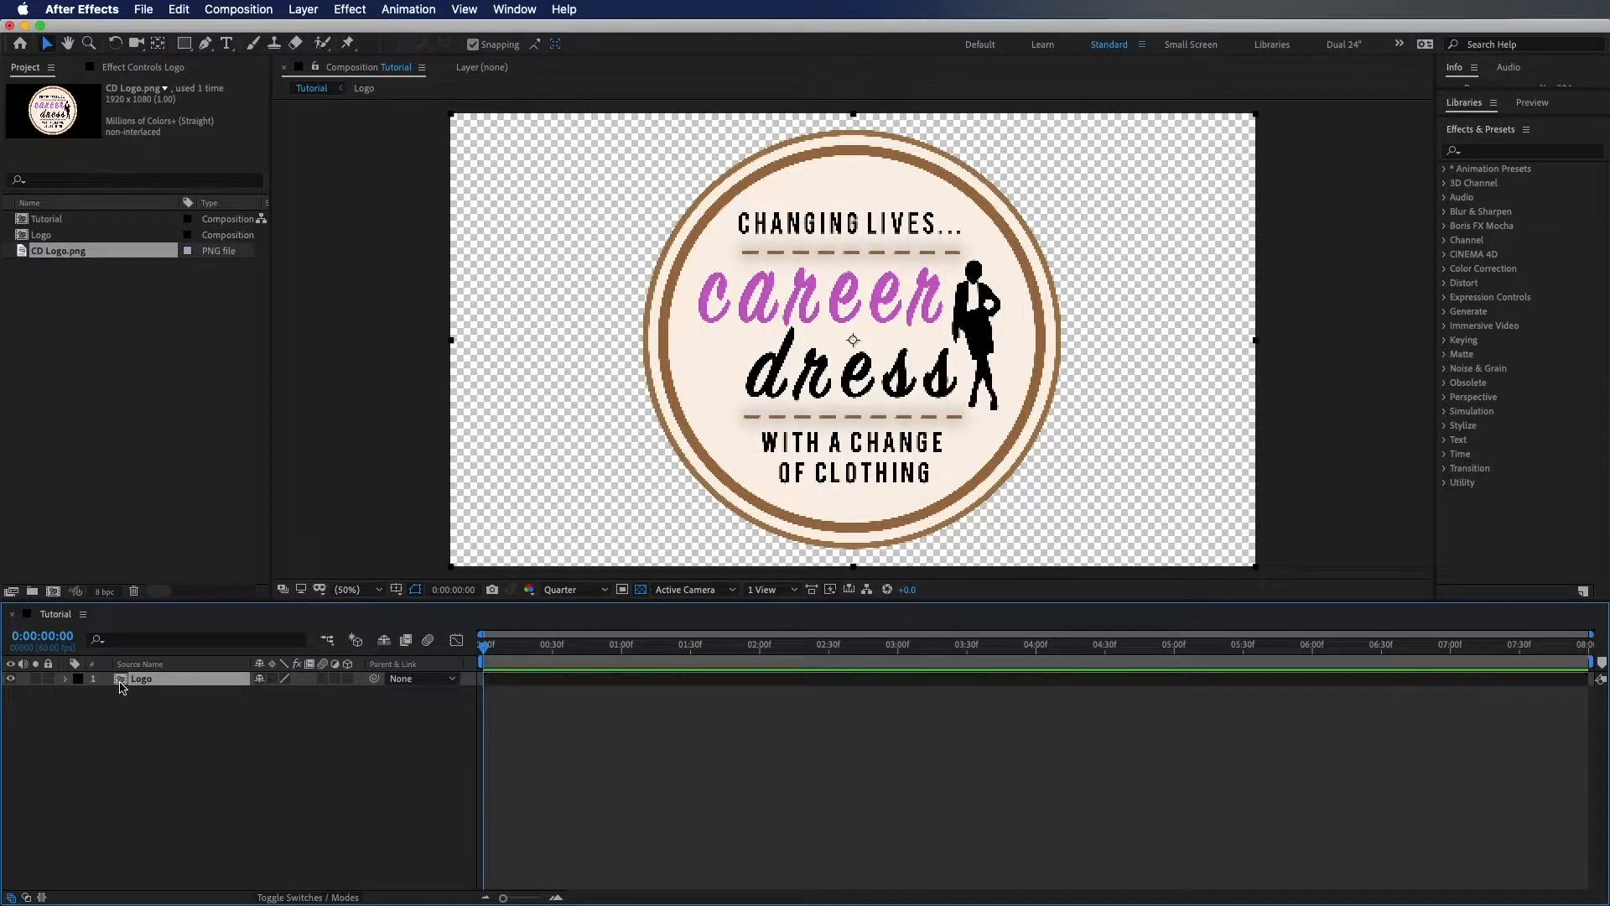
Pre-compose the Logo layer into another composition named Logo 3D, leaving all attributes in Tutorial
{"action": "key", "text": "super+shift+c"}
{"action": "type", "text": "Logo 3D"}
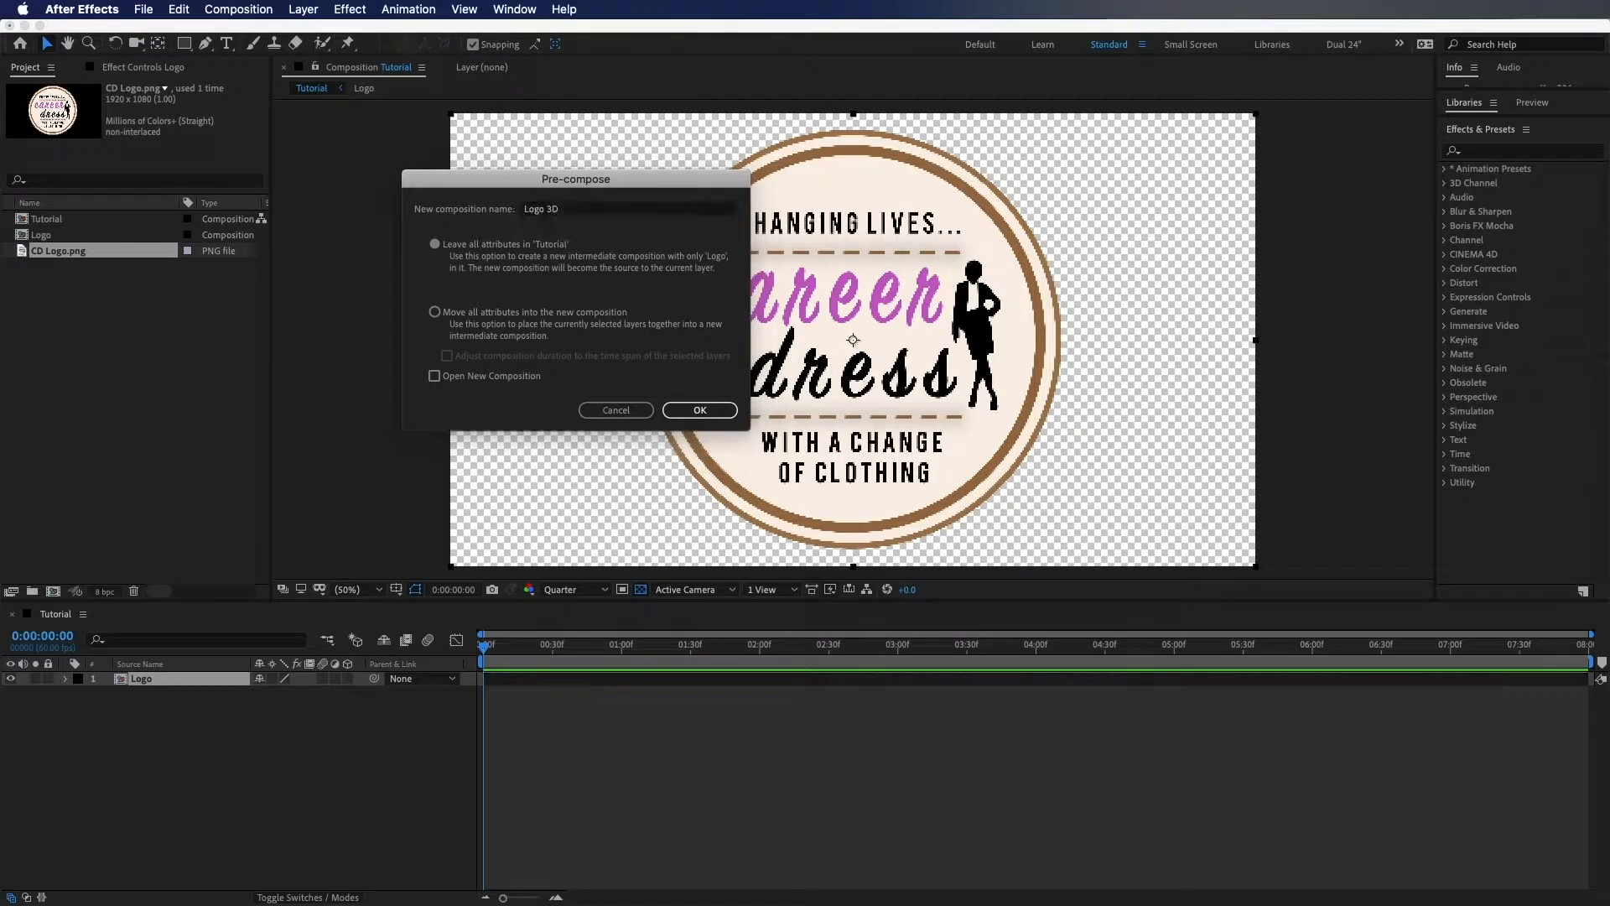
{"action": "key", "text": "Return"}
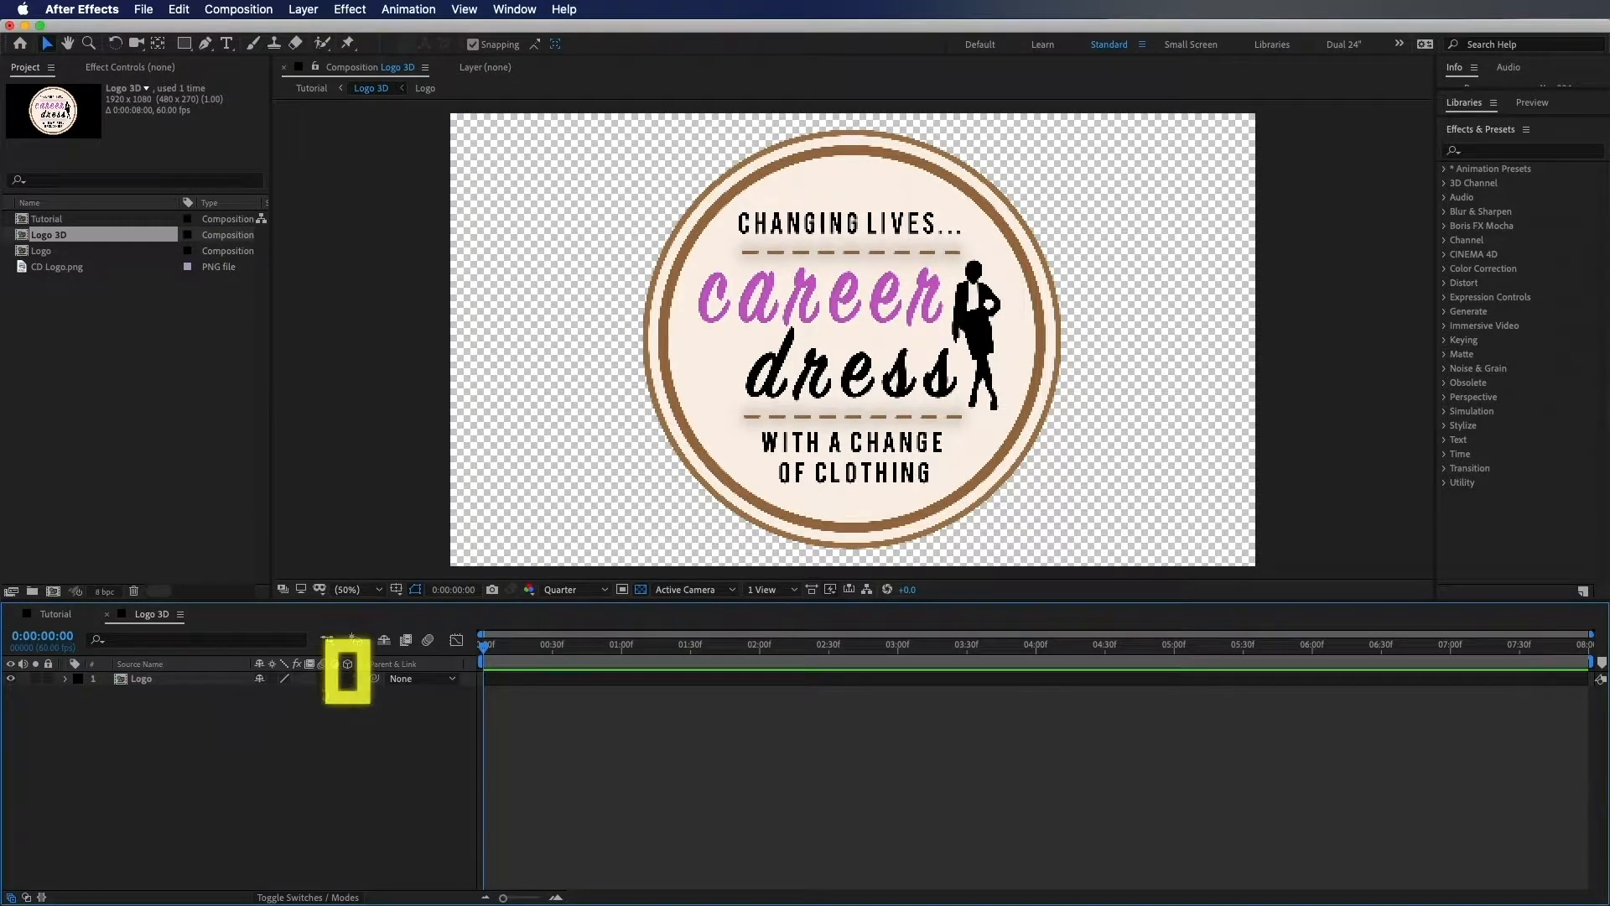
Make the Logo layer in the Logo 3D composition three-dimensional and separate its Position into individual dimensions
{"action": "left_click", "coordinate": [348, 680]}
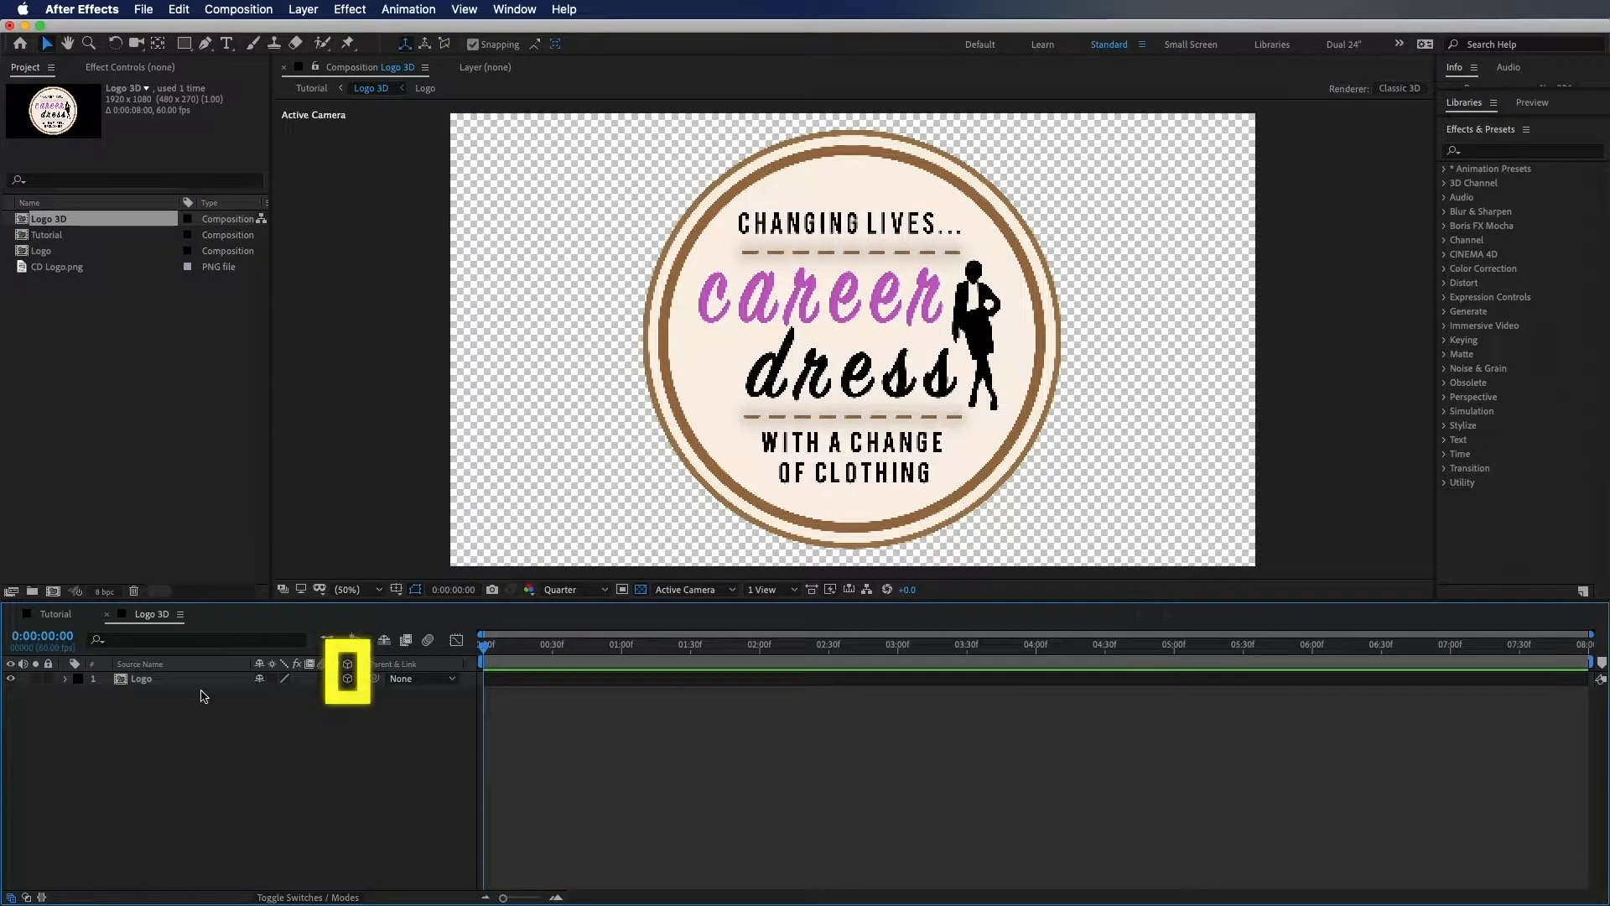
{"action": "left_click", "coordinate": [189, 686]}
{"action": "key", "text": "p"}
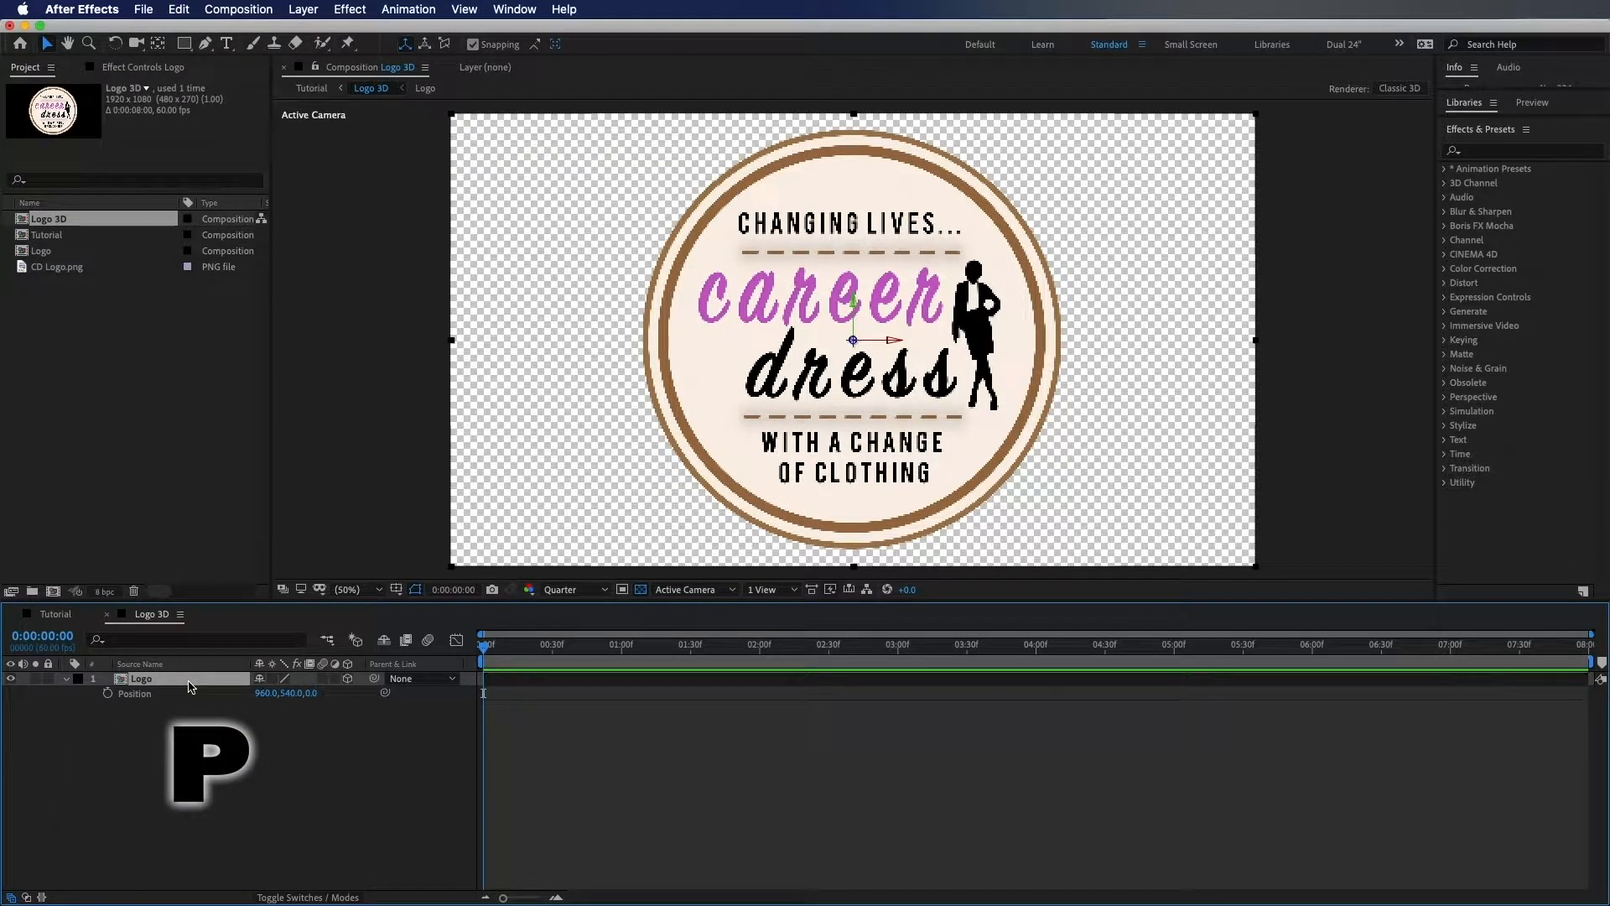
{"action": "right_click", "coordinate": [162, 699]}
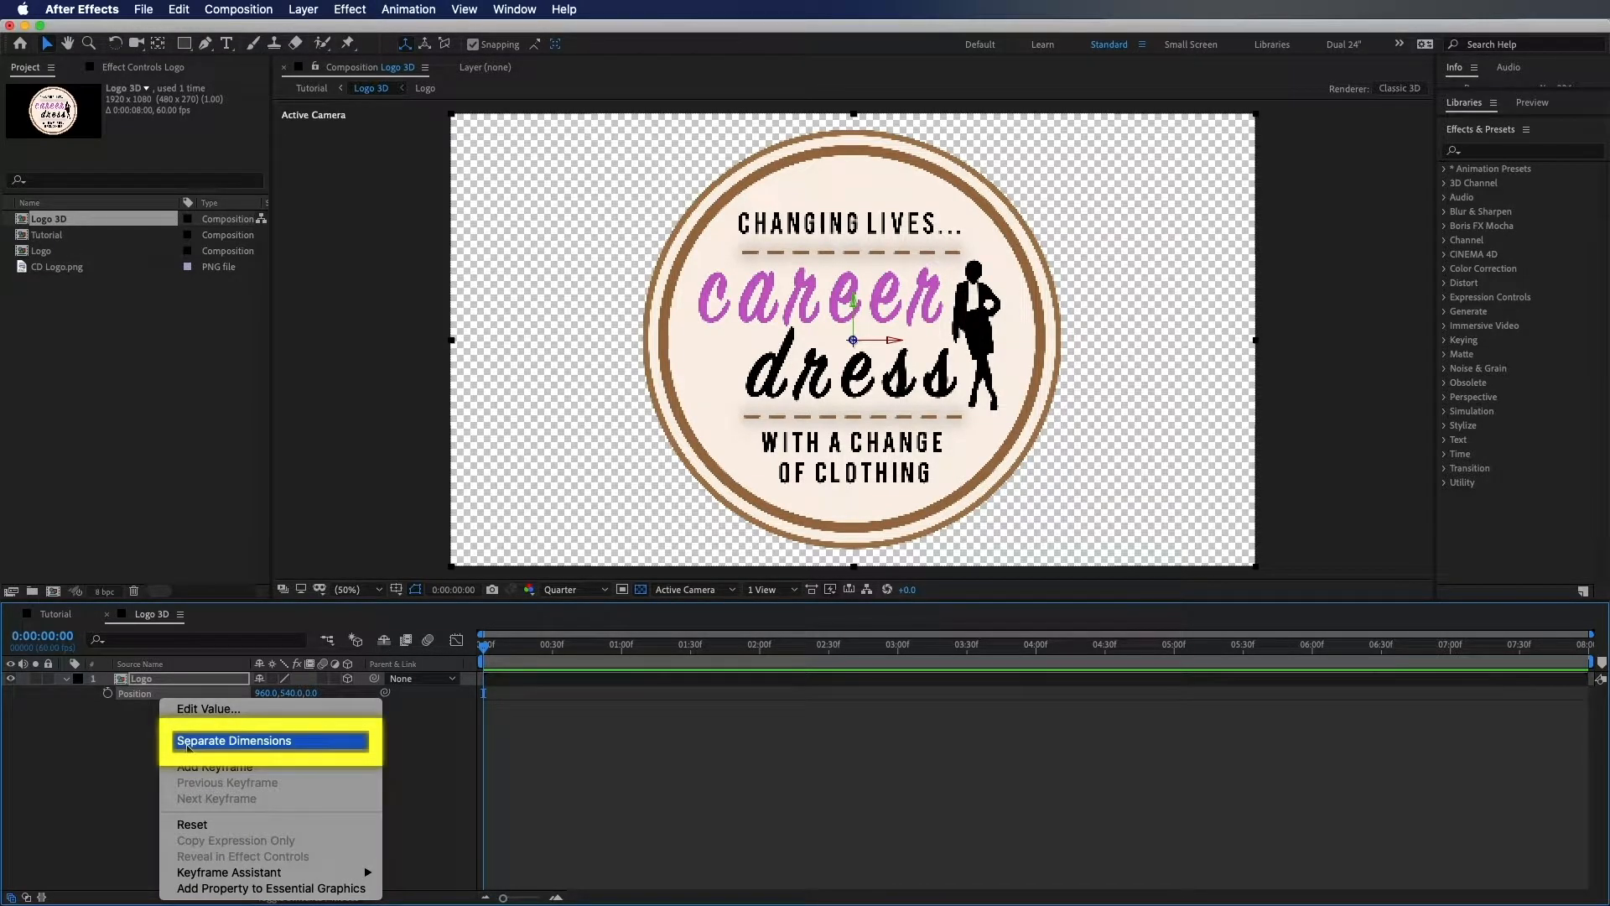
{"action": "left_click", "coordinate": [188, 742]}
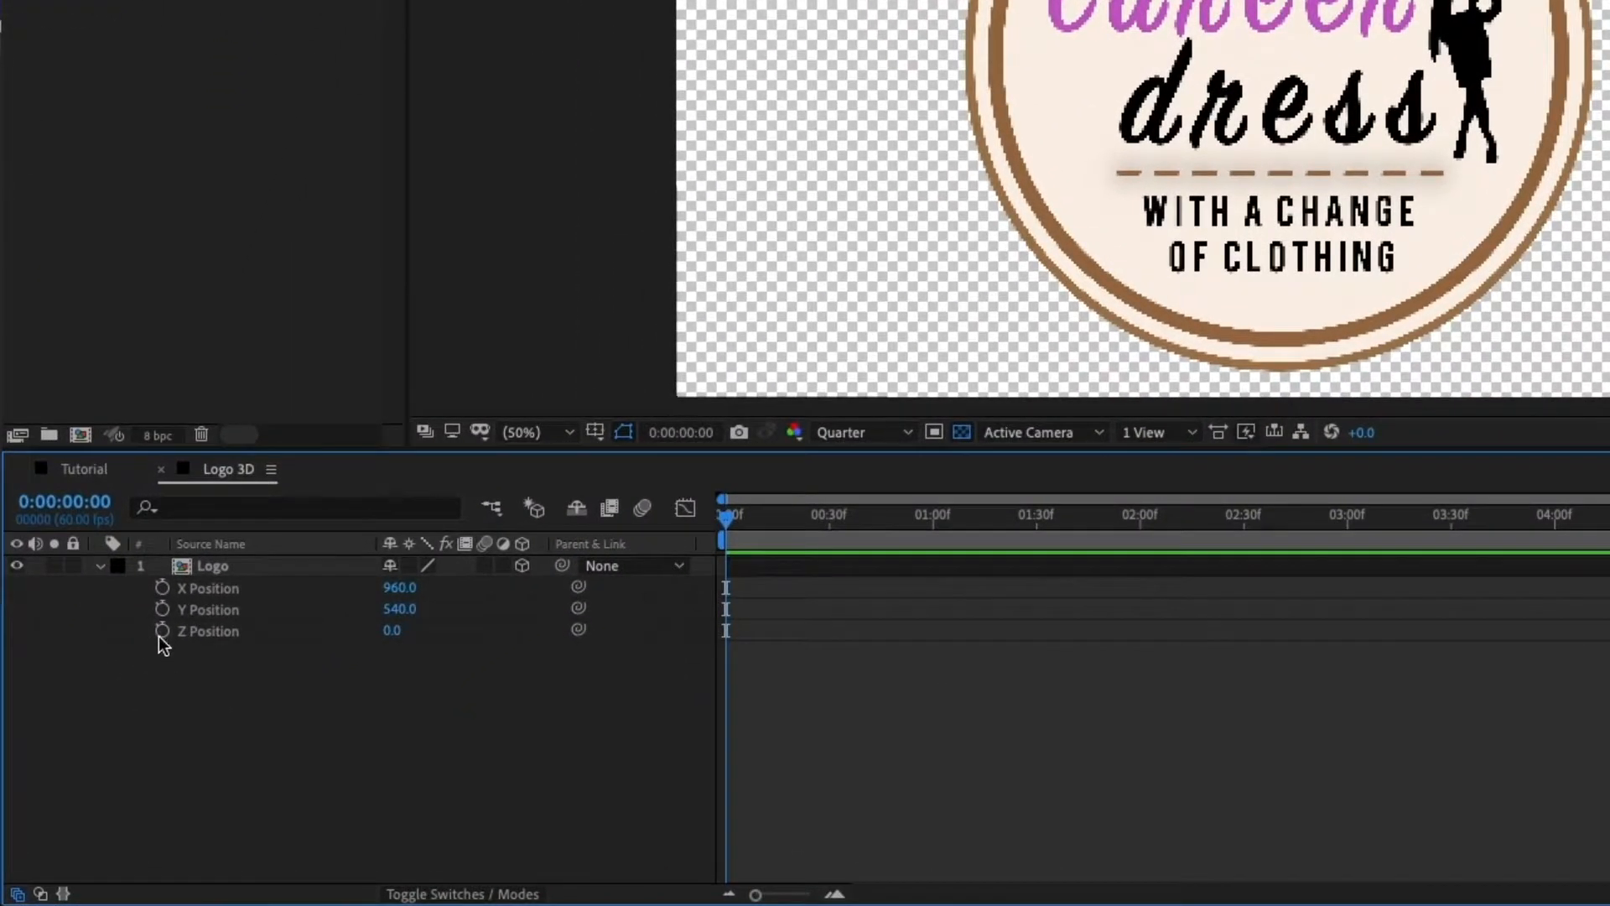
Add the expression "index" to the Logo layer's Z Position and collapse the layer's properties
{"action": "left_click", "coordinate": [162, 635], "text": "alt"}
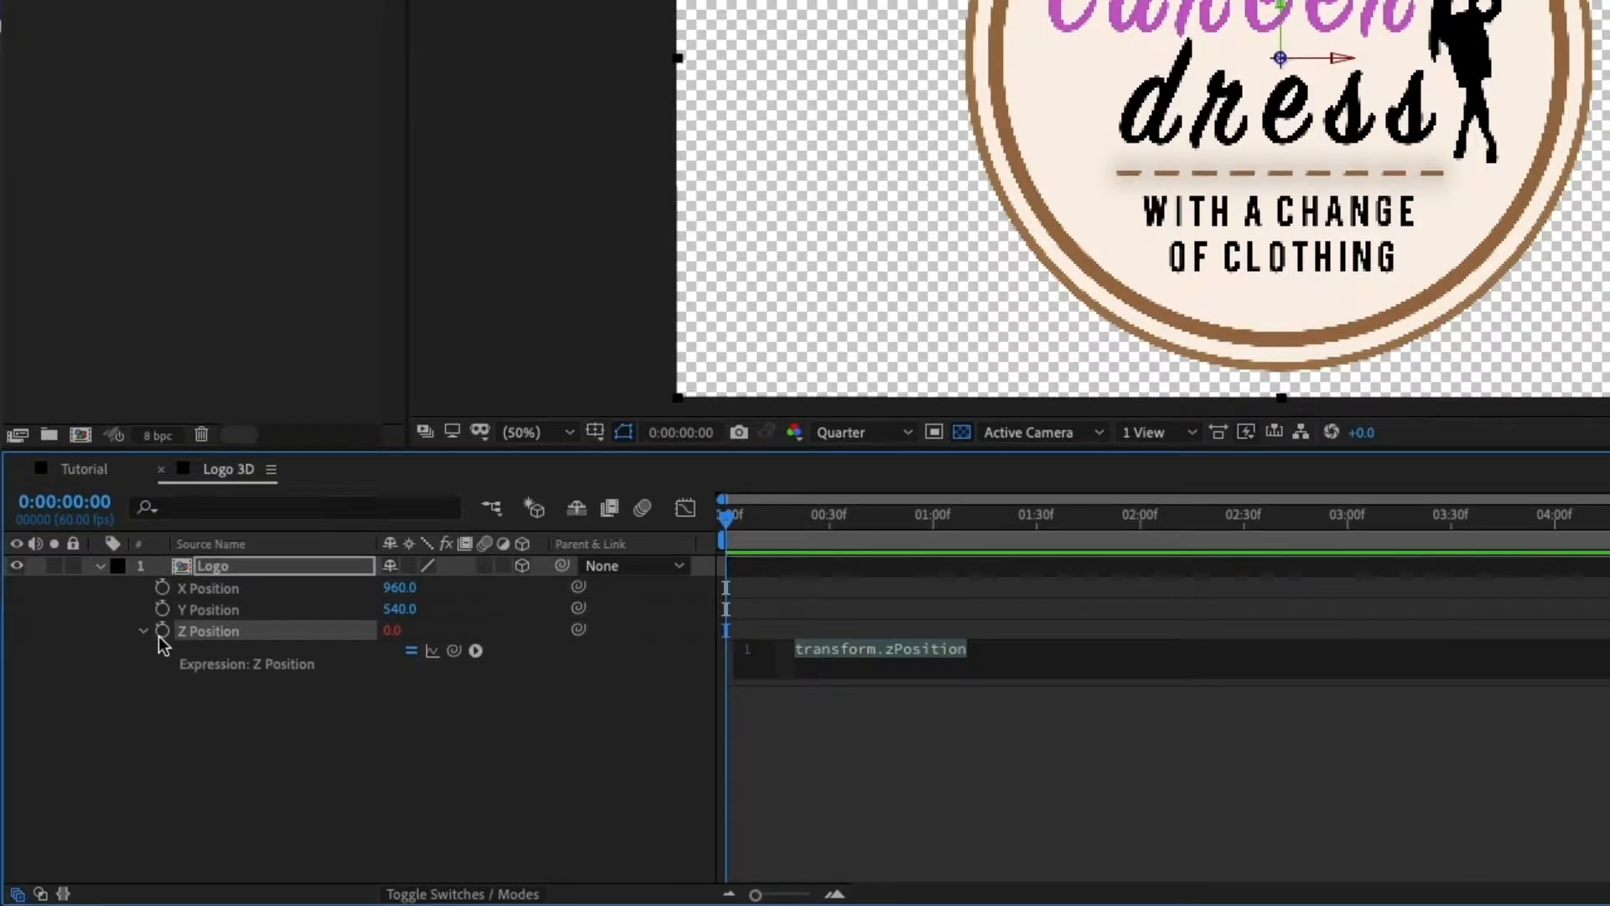
{"action": "type", "text": "index"}
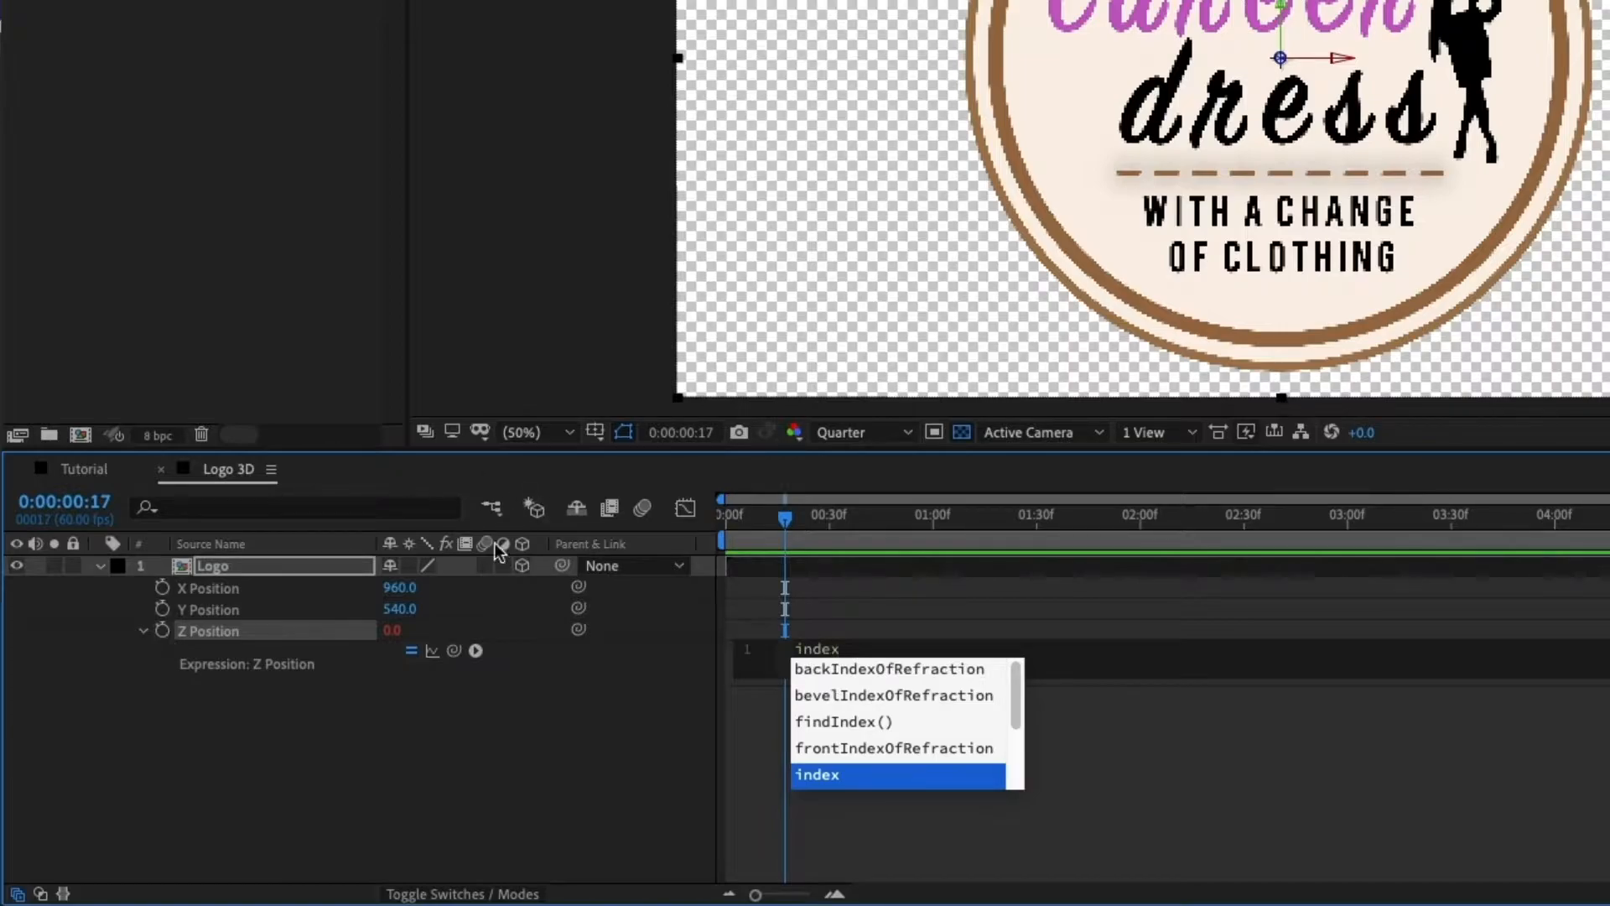
{"action": "left_click", "coordinate": [215, 749]}
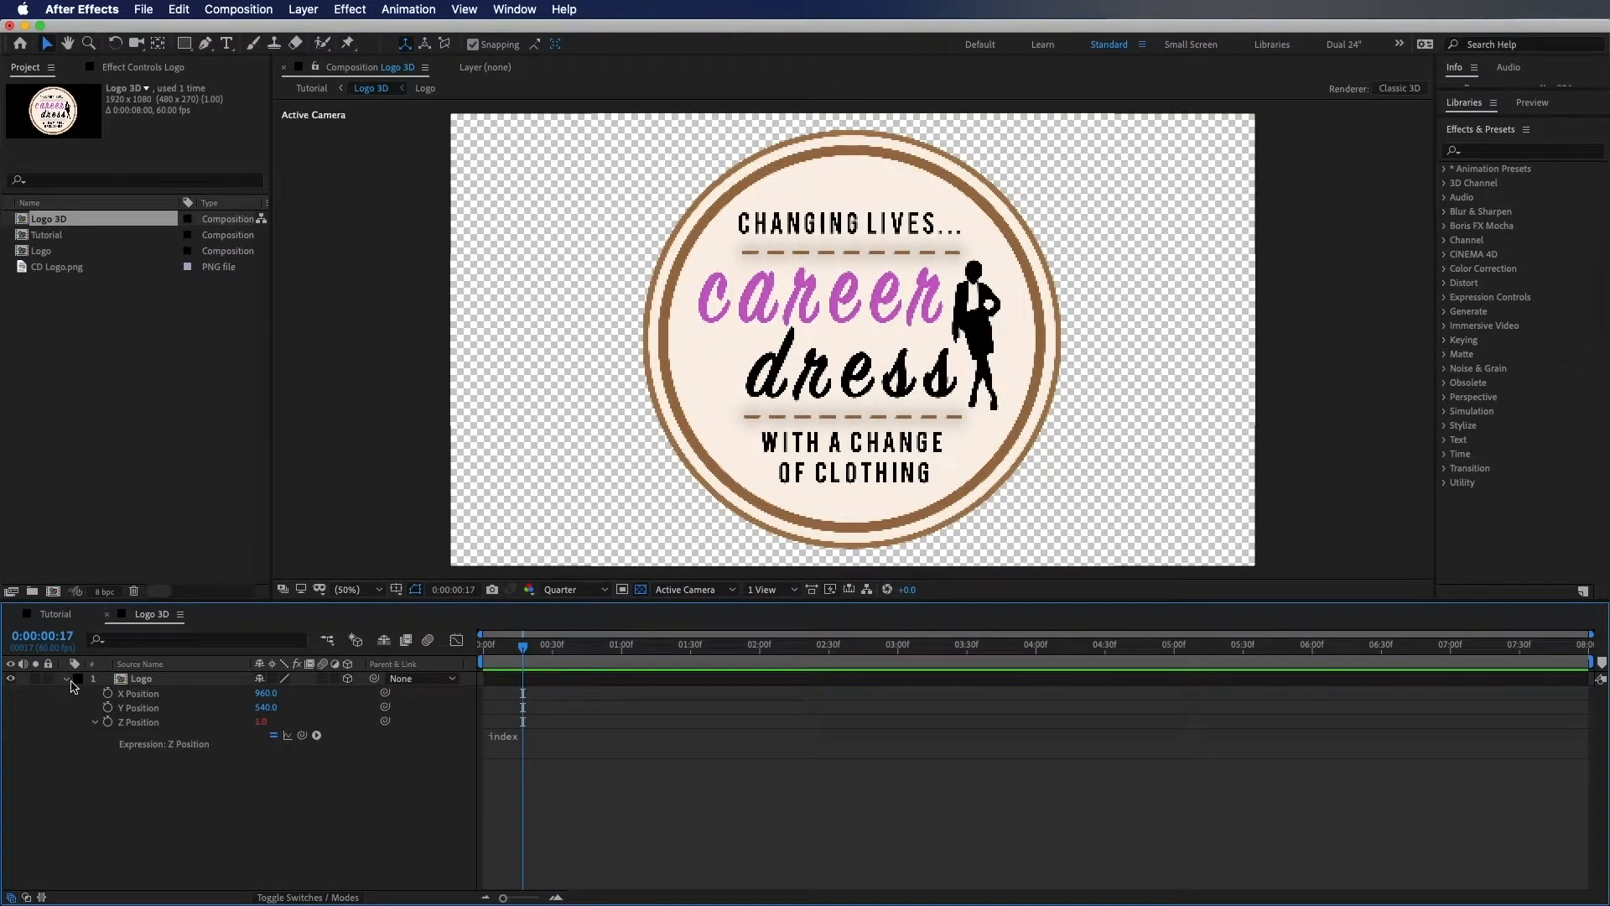
{"action": "left_click", "coordinate": [100, 566]}
Duplicate the Logo layer in growing batches until the Logo 3D composition holds 72 stacked Logo layers
{"action": "left_click", "coordinate": [209, 566]}
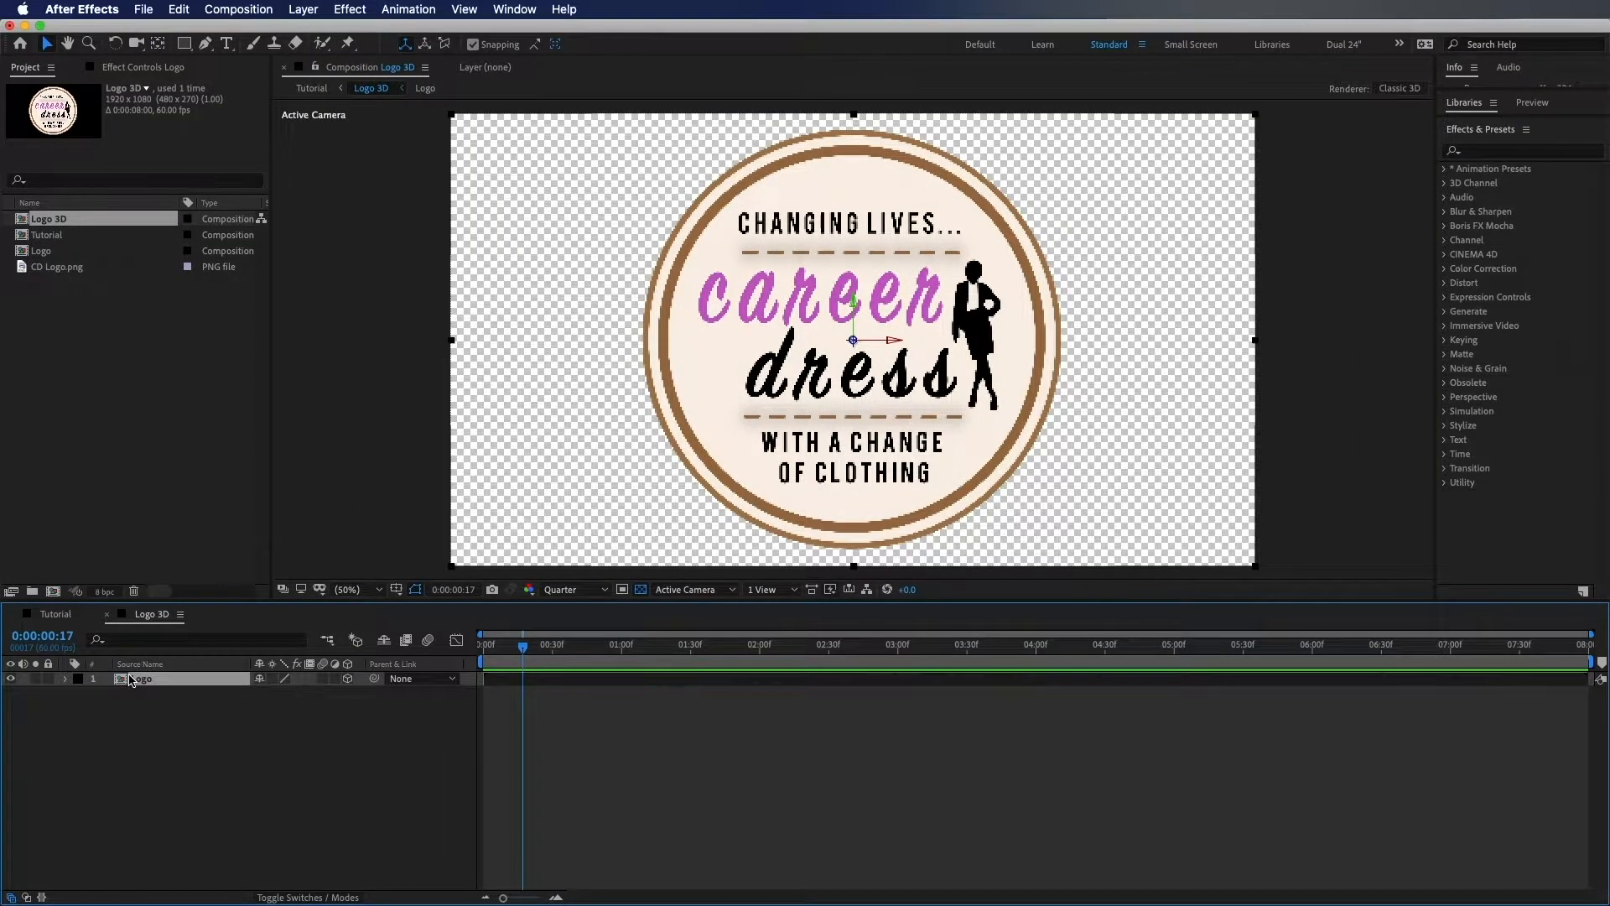
{"action": "key", "text": "super+d"}
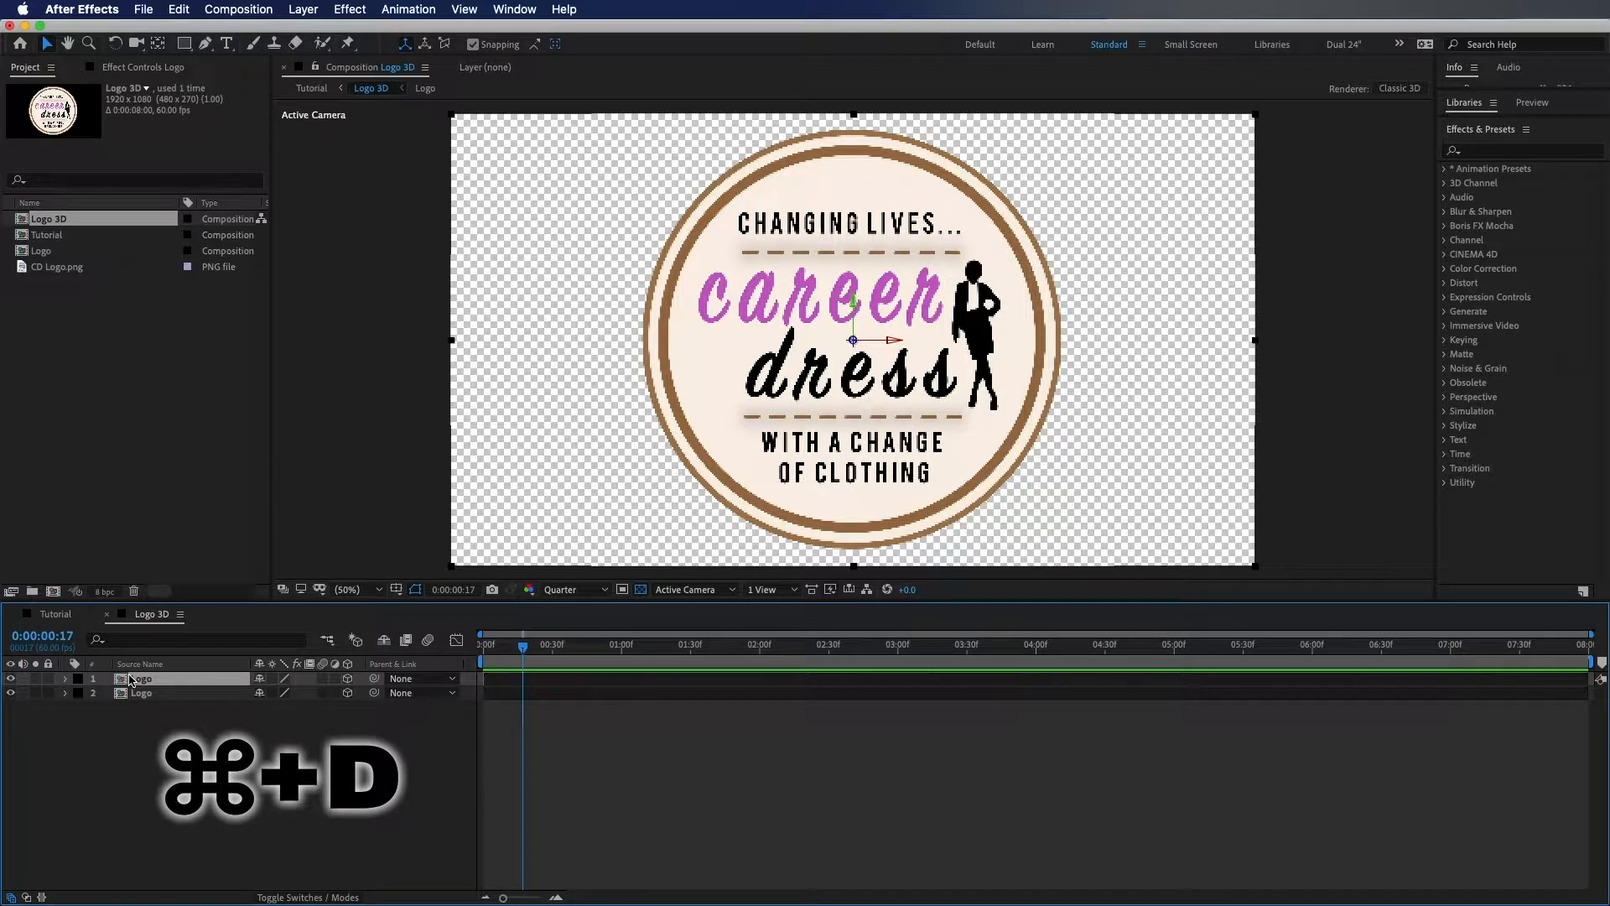
{"action": "key", "text": "super+a"}
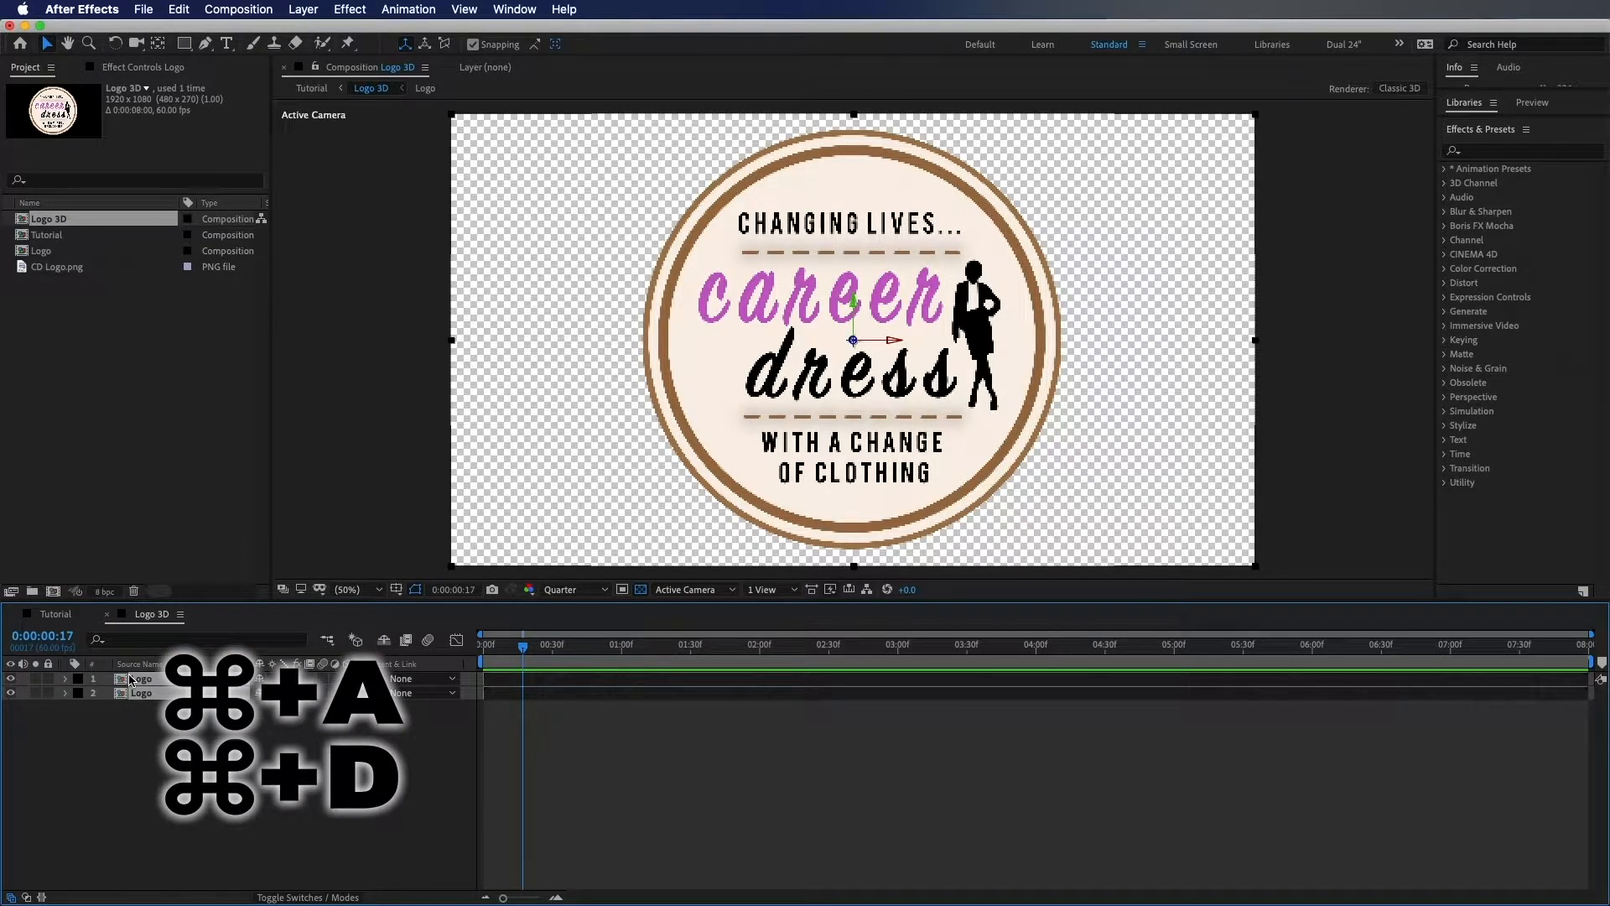
{"action": "key", "text": "super+d"}
{"action": "key", "text": "super+a"}
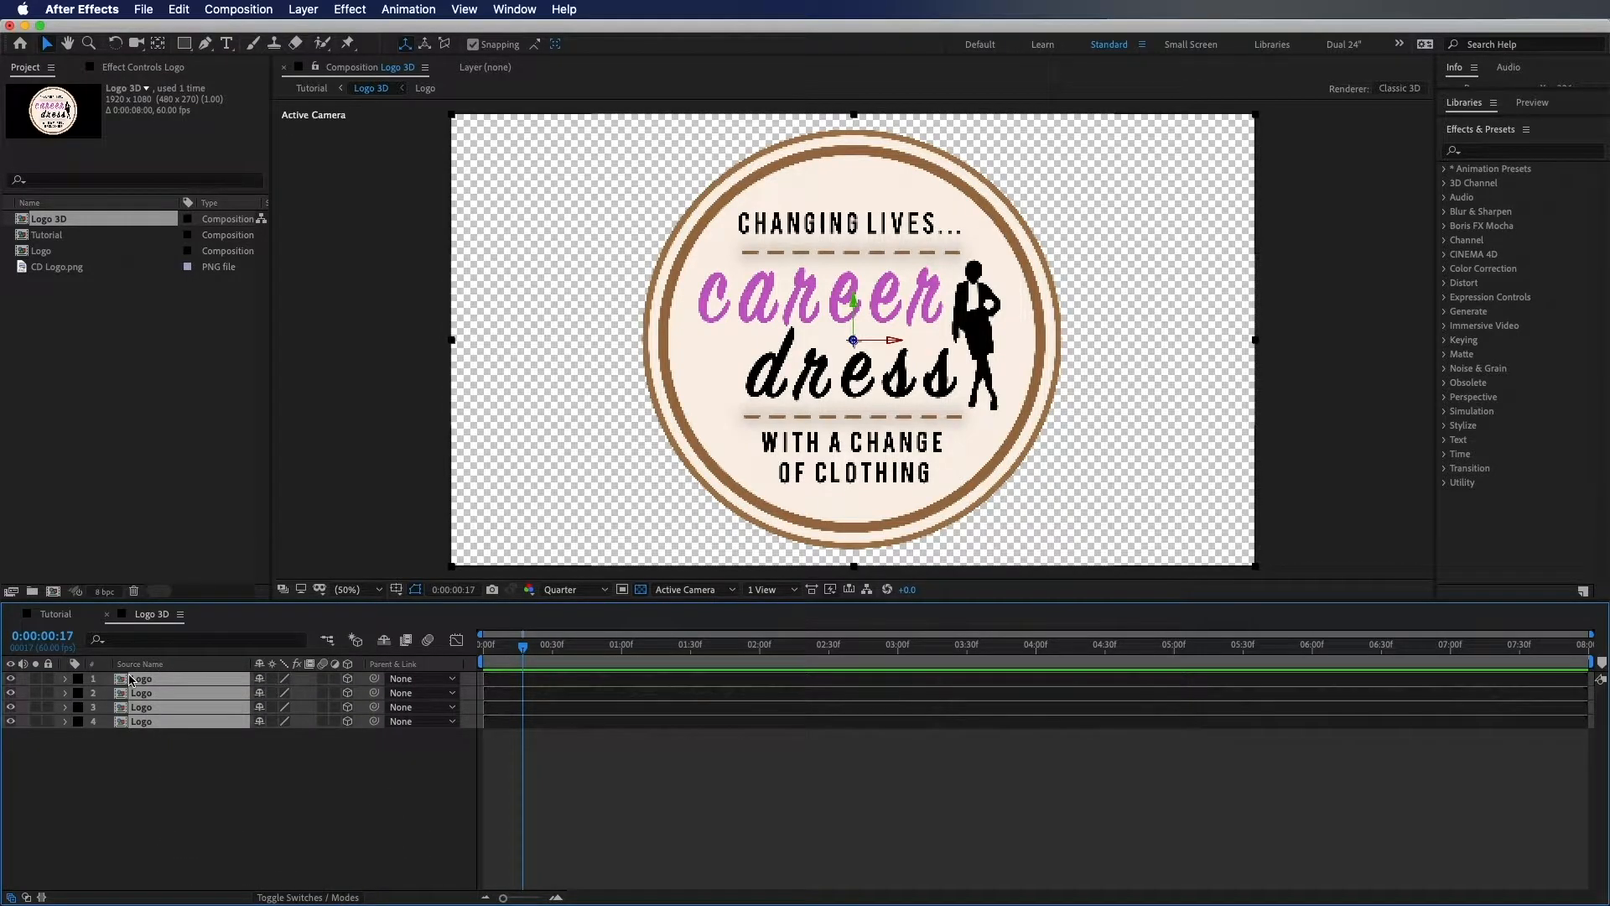
{"action": "key", "text": "super+d"}
{"action": "key", "text": "super+a"}
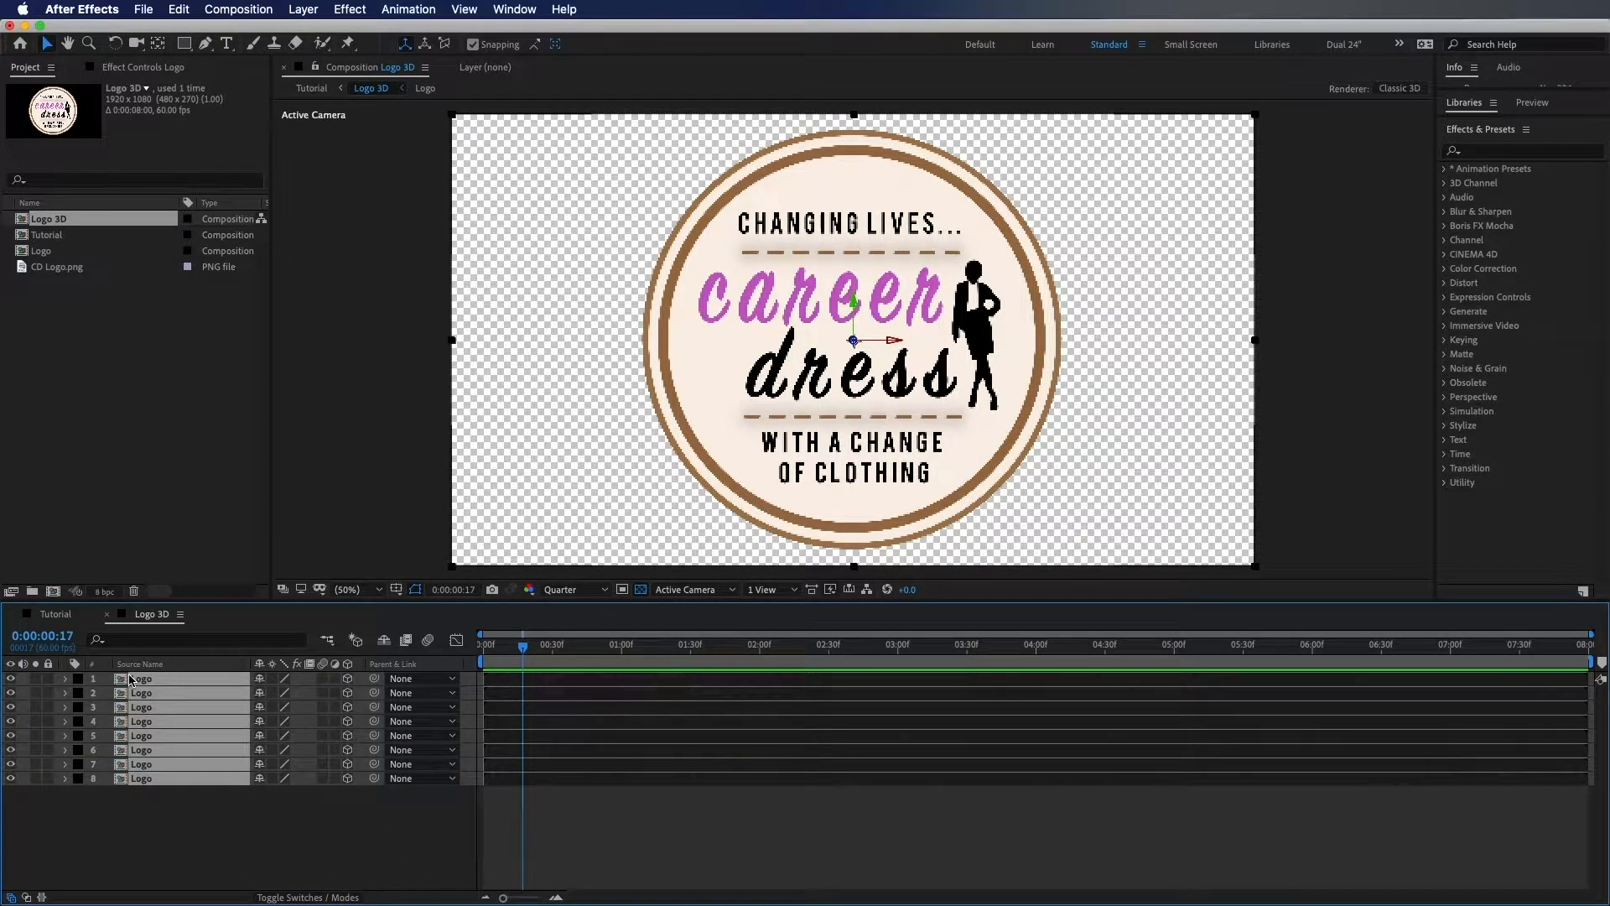
{"action": "key", "text": "super+d"}
{"action": "key", "text": "super+d"}
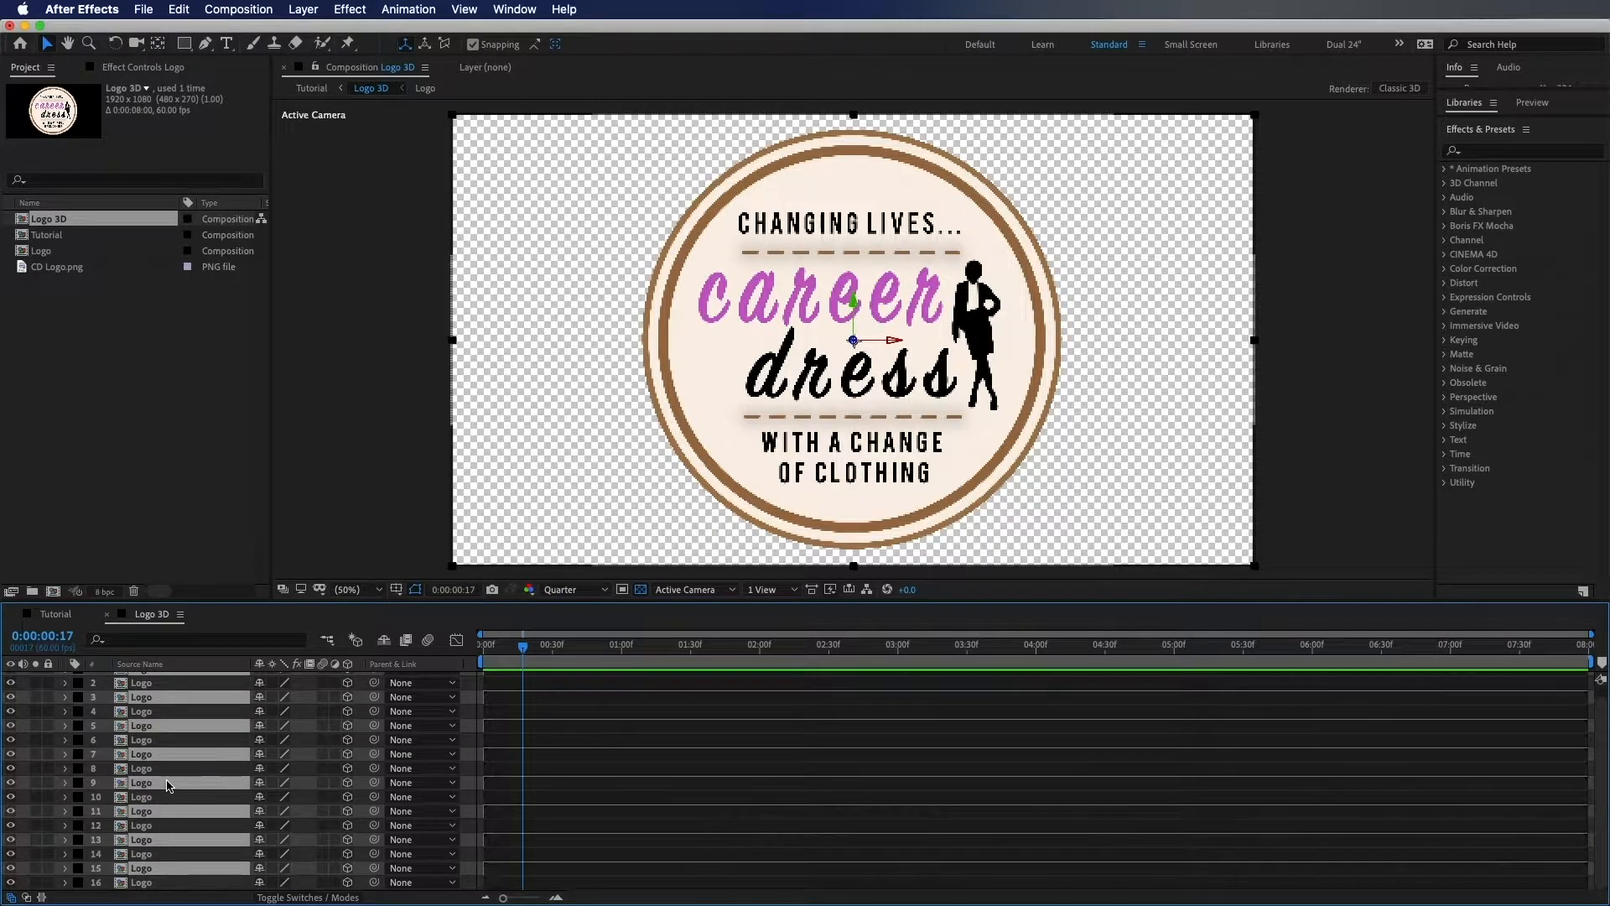
{"action": "key", "text": "super+d"}
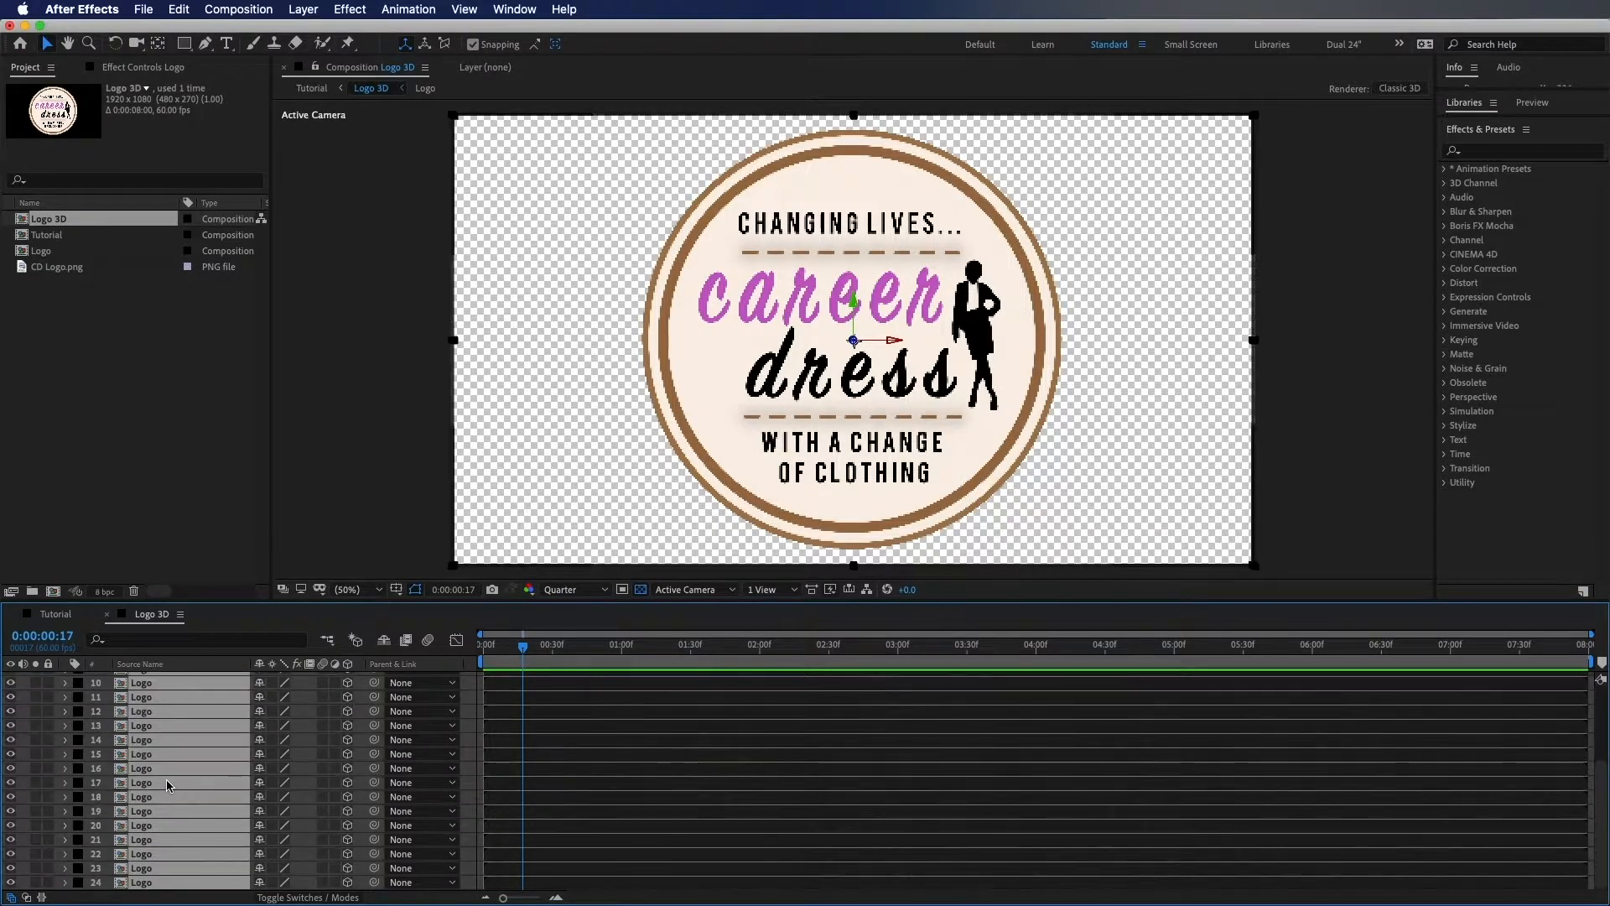
{"action": "scroll", "coordinate": [167, 784], "scroll_direction": "down", "scroll_amount": 6}
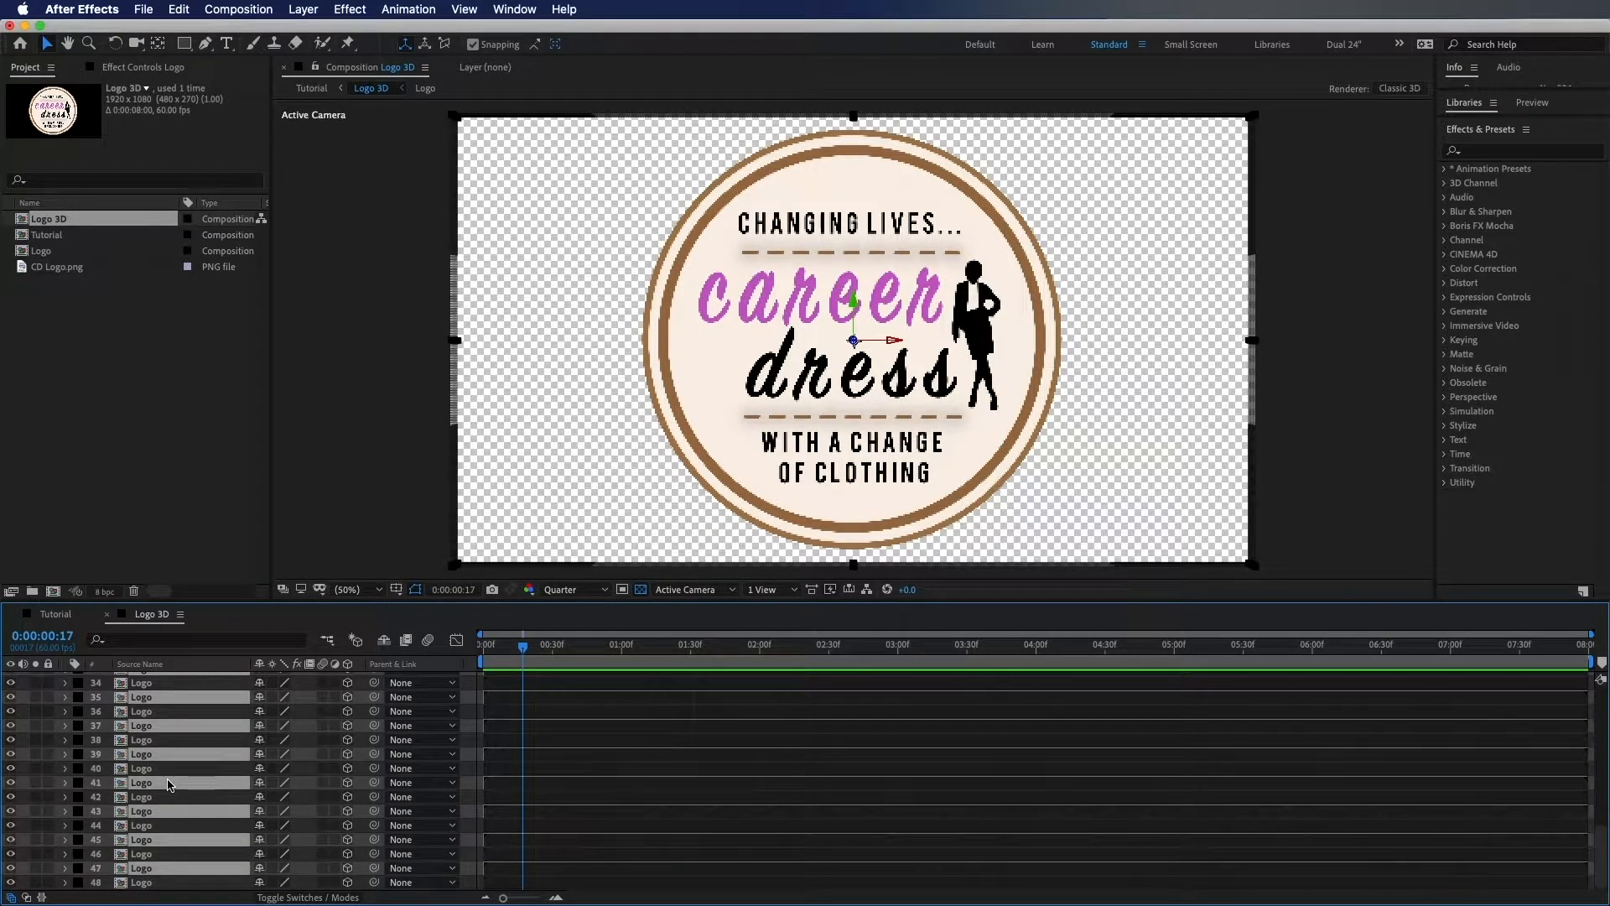
{"action": "scroll", "coordinate": [168, 784], "scroll_direction": "down", "scroll_amount": 6}
{"action": "left_click", "coordinate": [174, 882]}
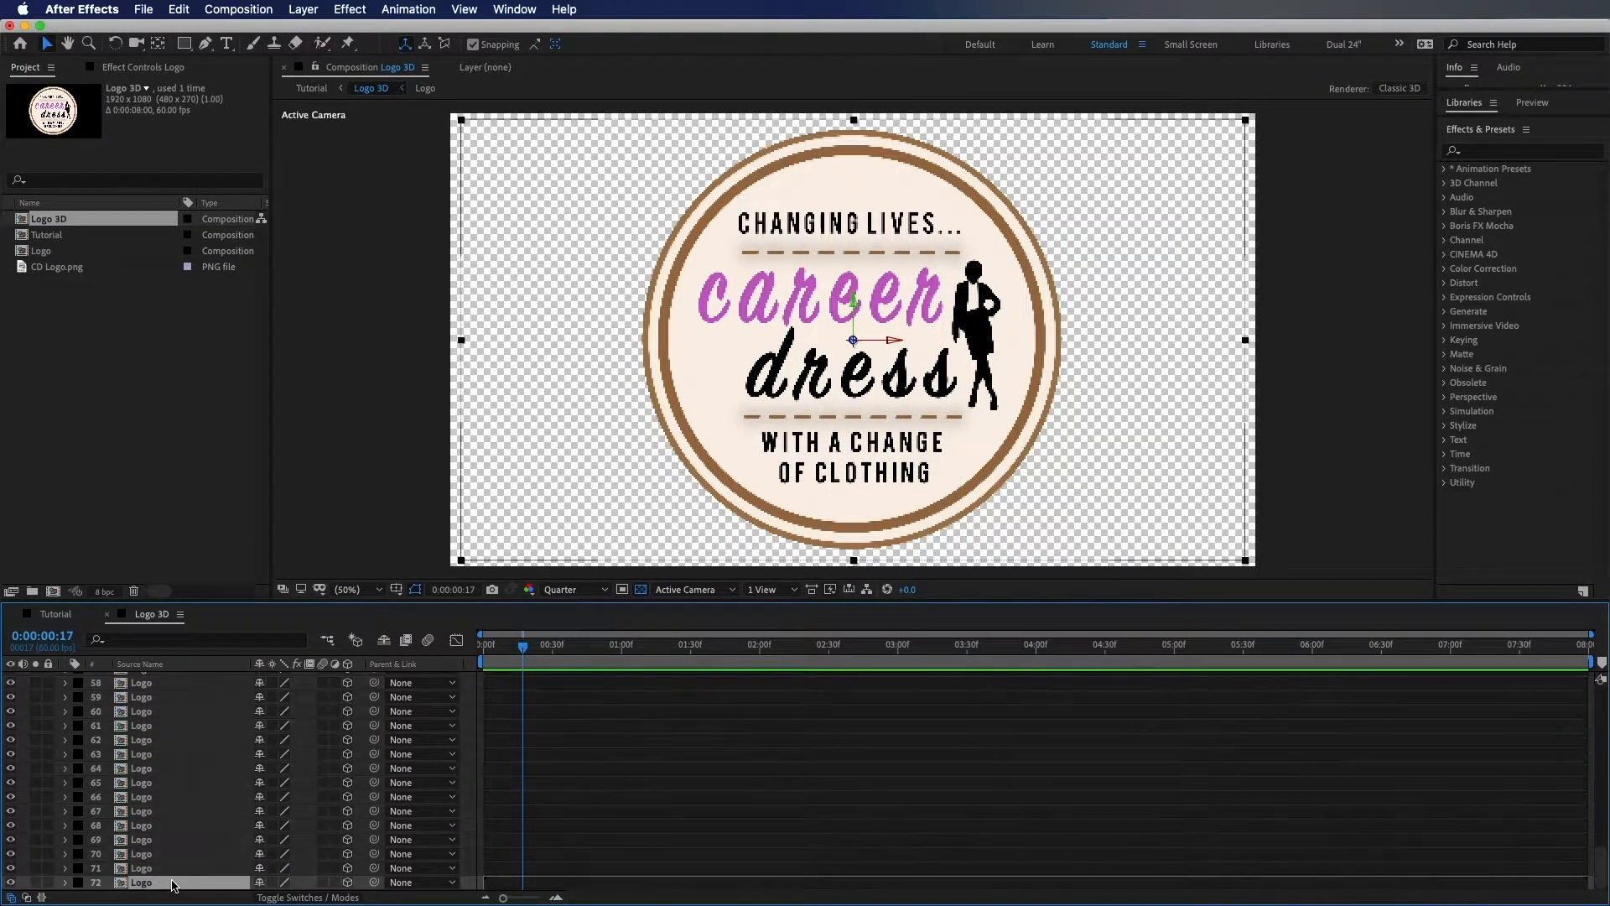
Create an adjustment layer above the topmost Logo layer and apply the Curves effect to it
{"action": "scroll", "coordinate": [177, 816], "scroll_direction": "up", "scroll_amount": 14}
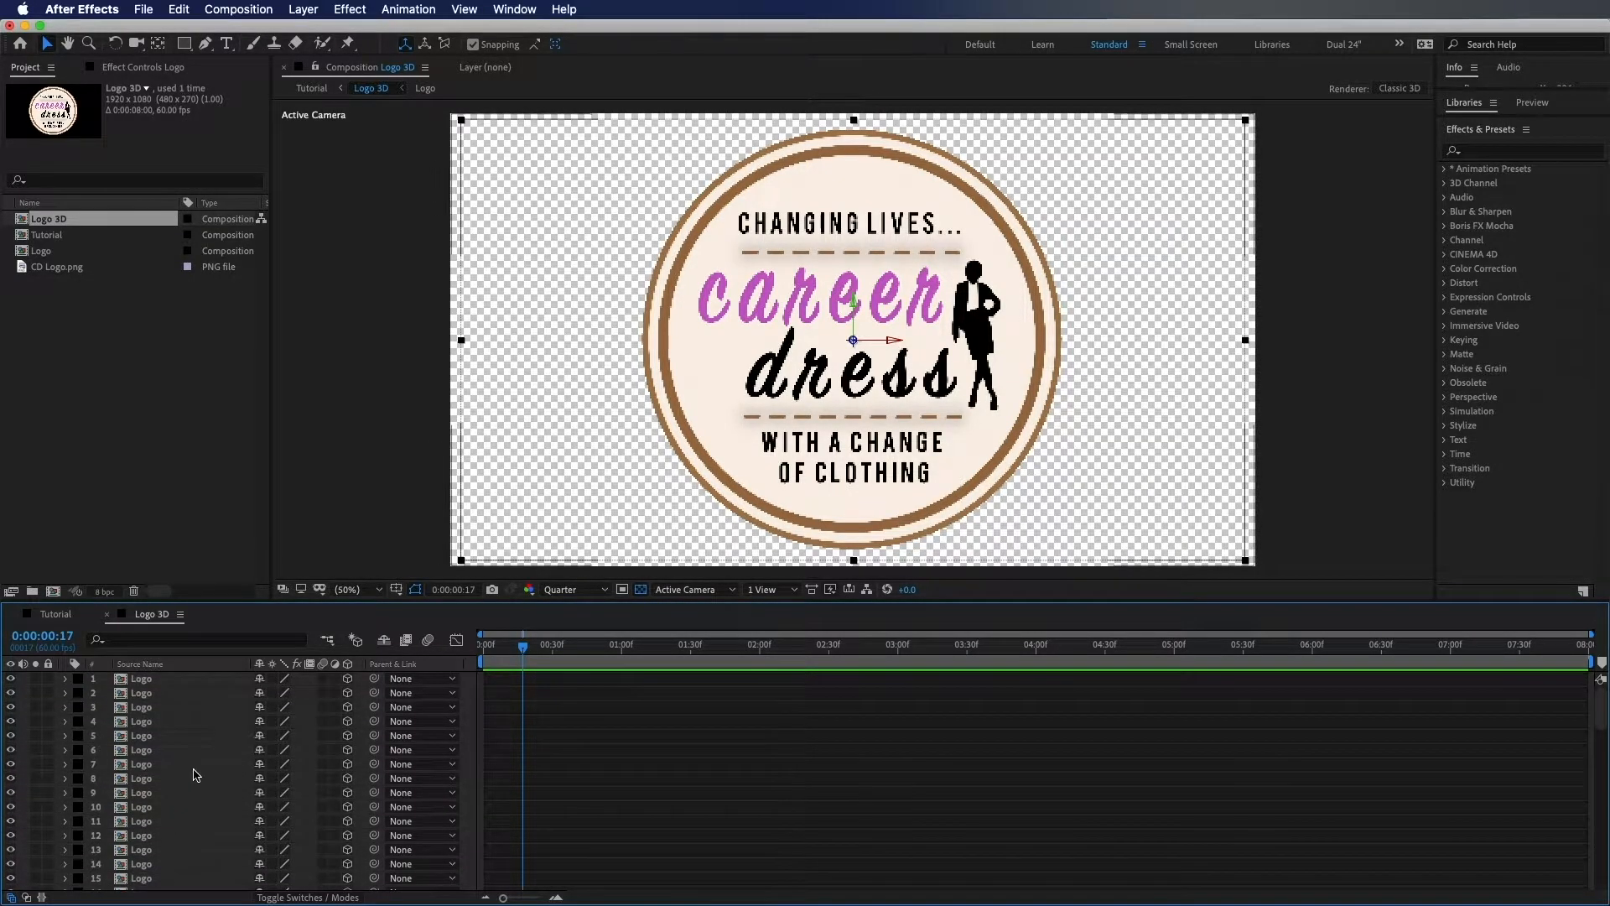
{"action": "left_click", "coordinate": [201, 679]}
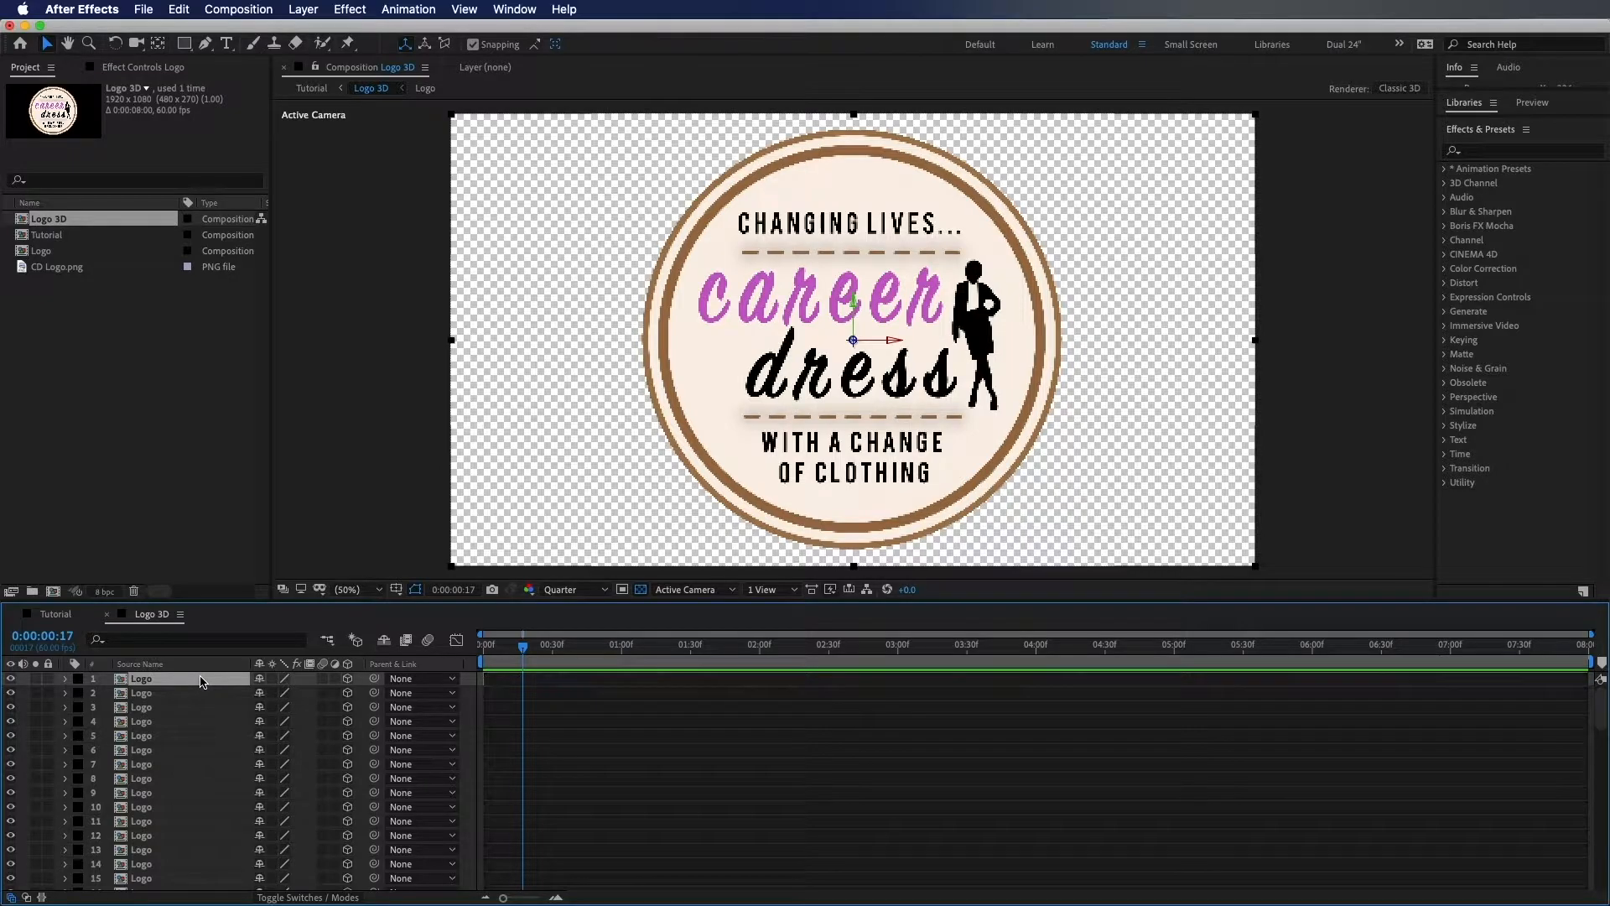
{"action": "key", "text": "super+alt+y"}
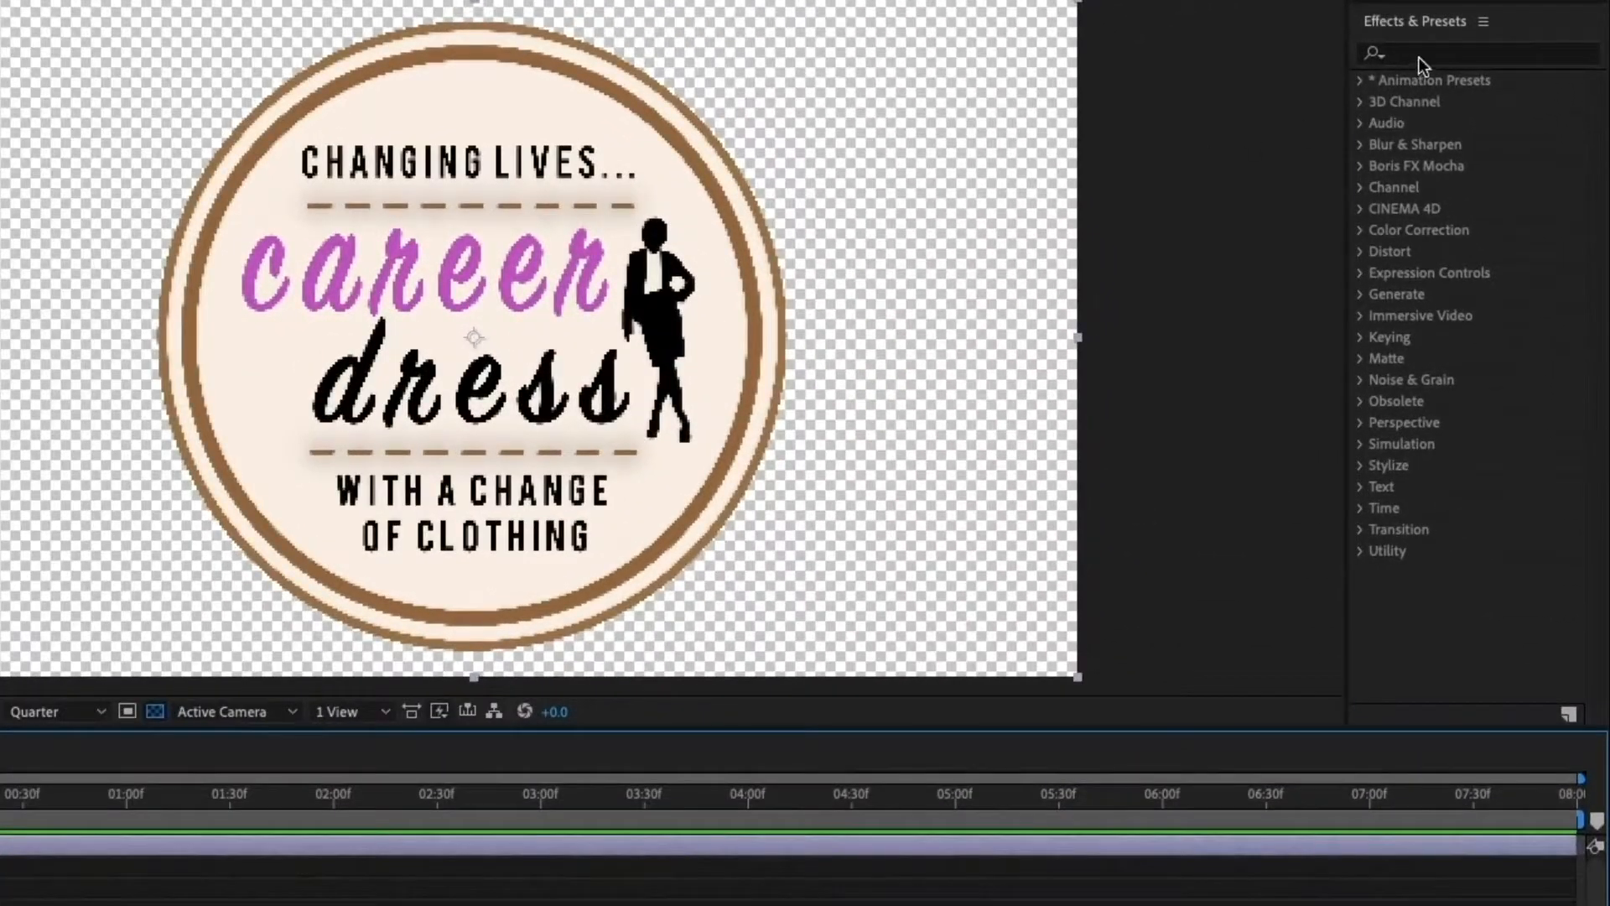
{"action": "left_click", "coordinate": [1482, 153]}
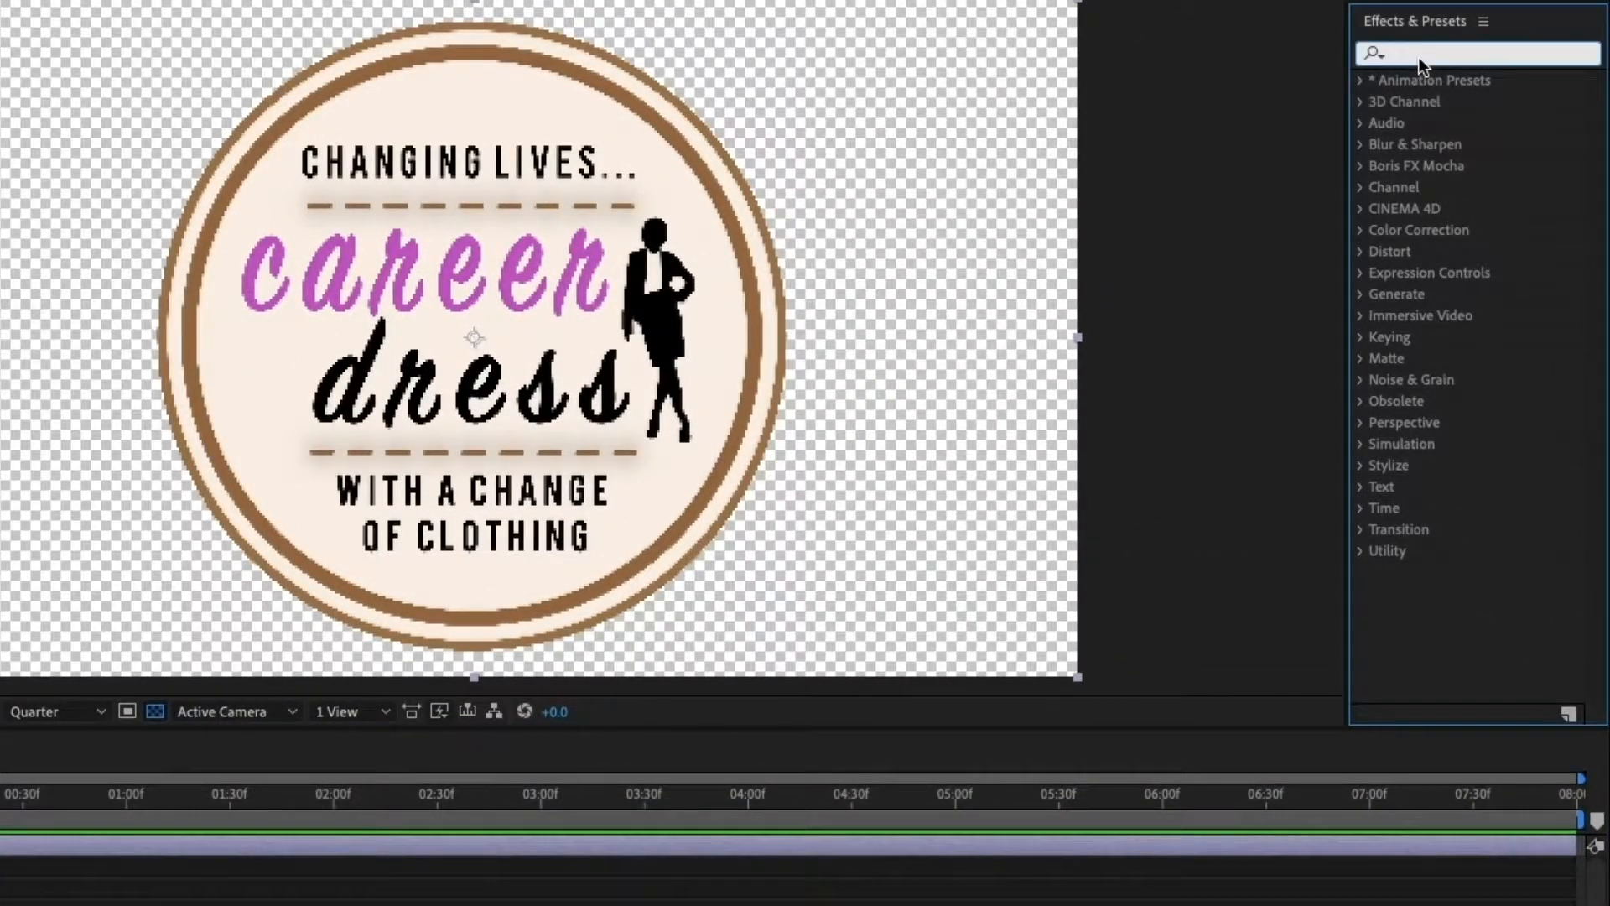
{"action": "type", "text": "curve"}
{"action": "left_click_drag", "start_coordinate": [1459, 166], "coordinate": [203, 684]}
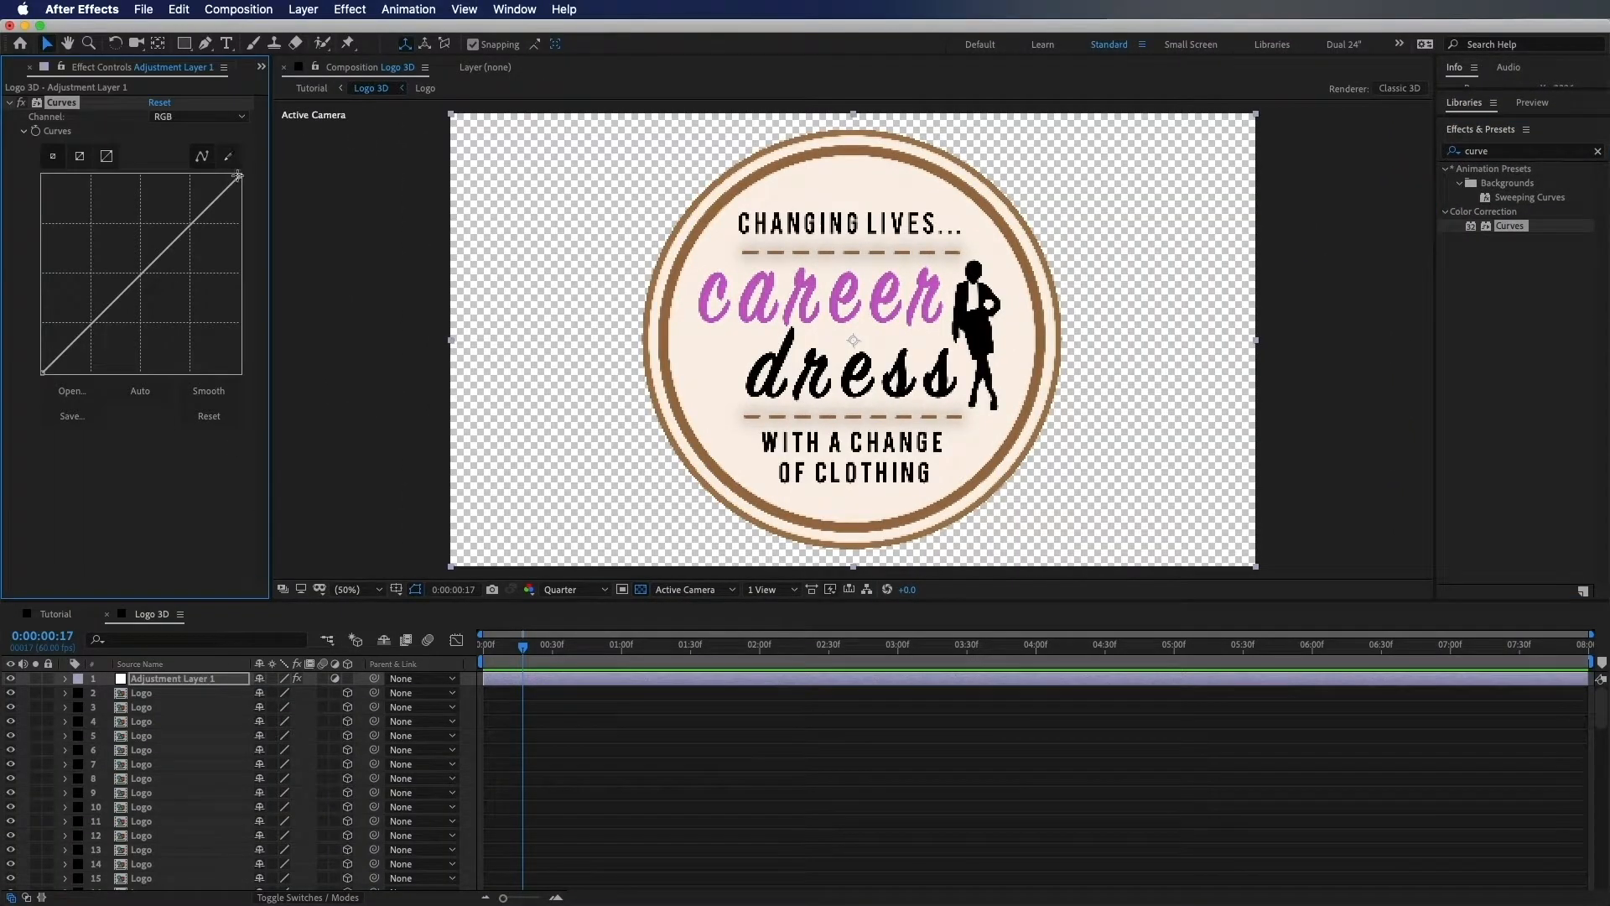
Lower the white end of the RGB curve to about three quarters and place the adjustment layer directly beneath the top Logo layer
{"action": "left_click_drag", "start_coordinate": [241, 177], "coordinate": [243, 224]}
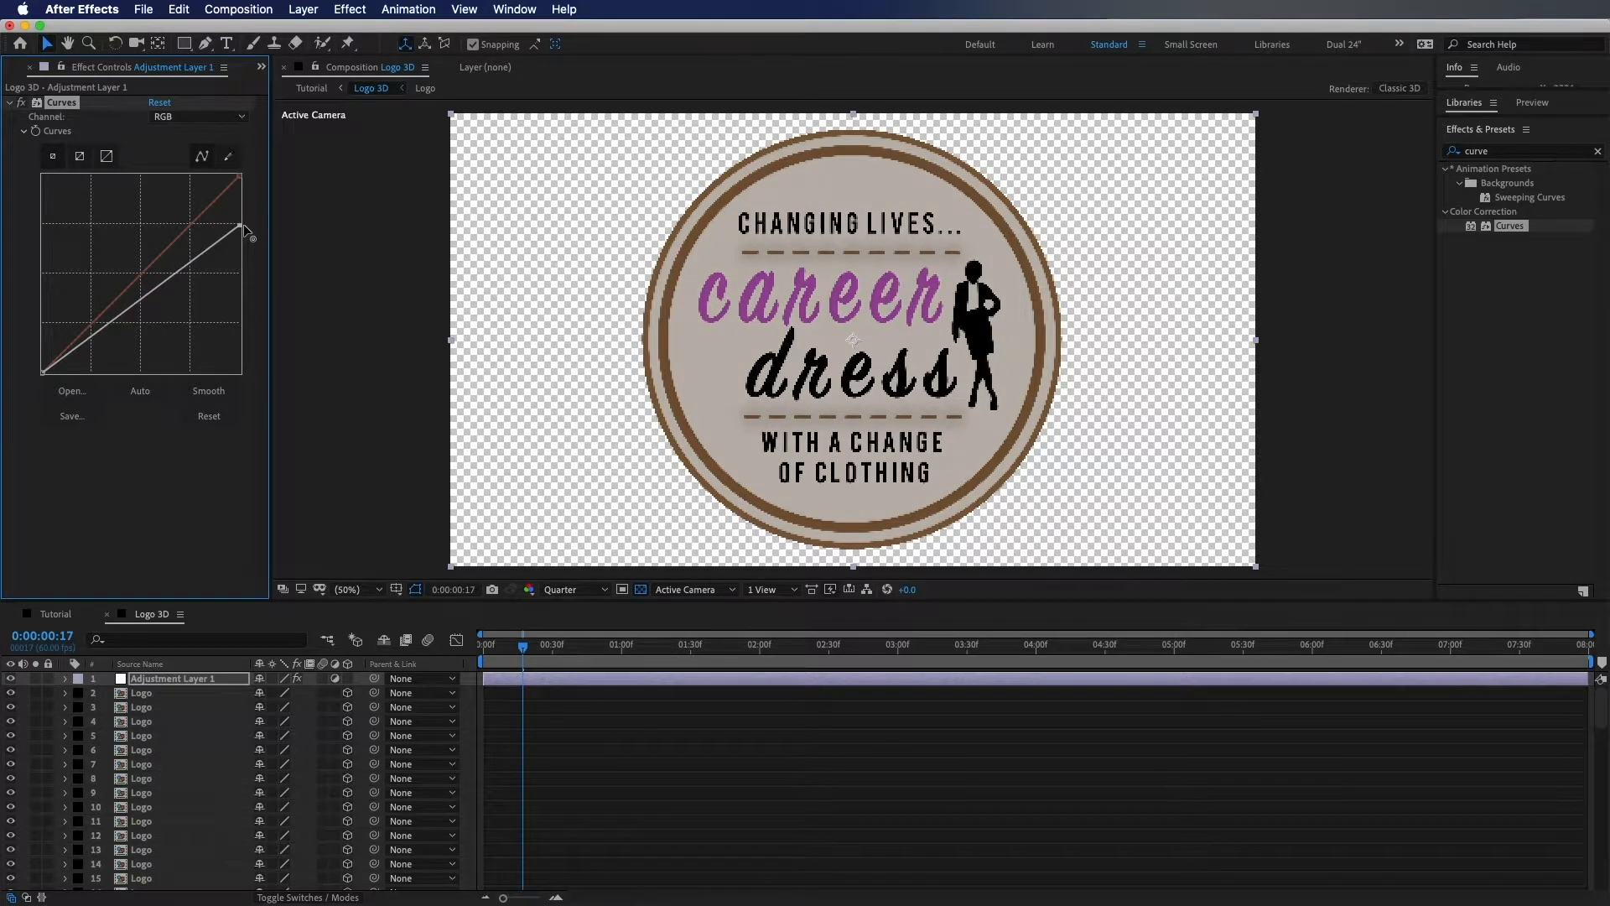
{"action": "left_click", "coordinate": [136, 684]}
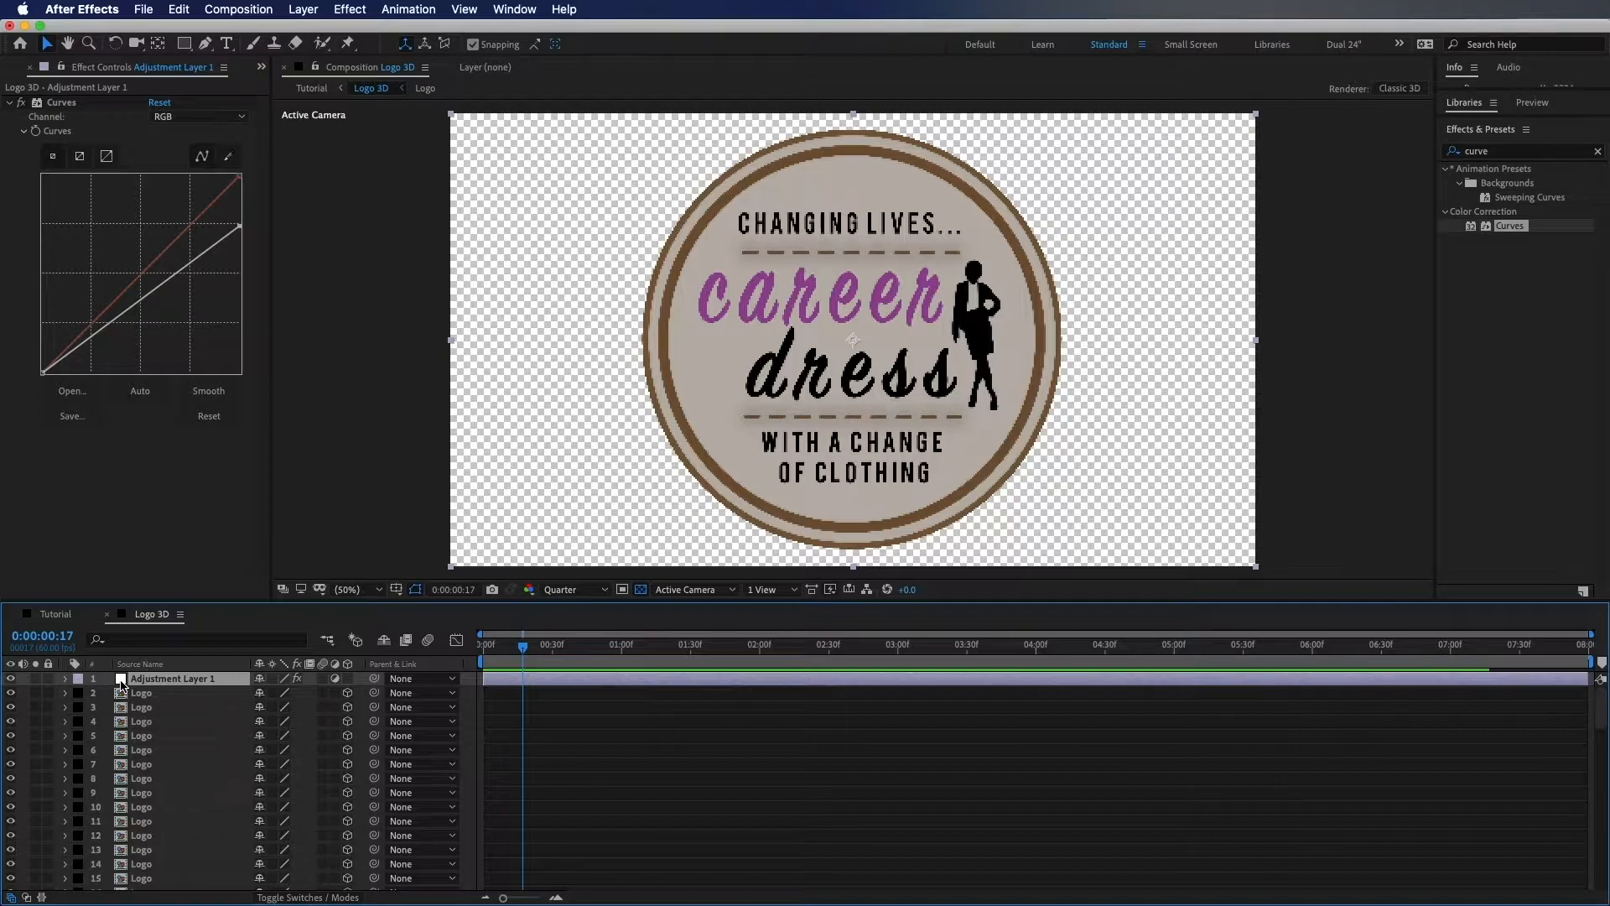
{"action": "left_click_drag", "start_coordinate": [122, 687], "coordinate": [128, 701]}
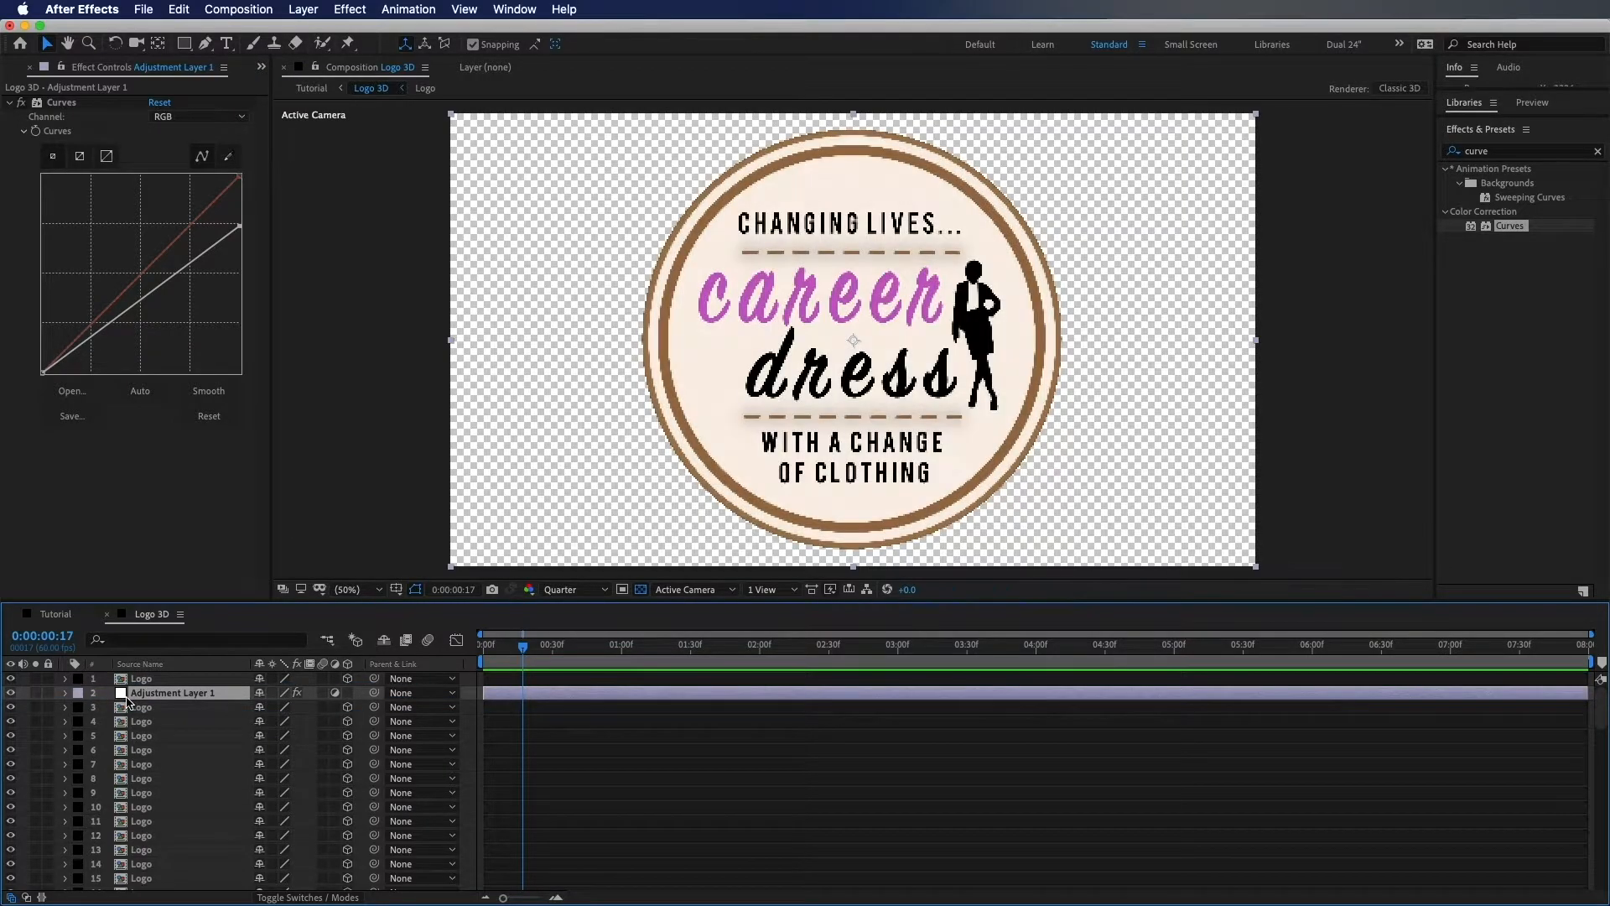
In the Tutorial composition, make the Logo 3D layer three-dimensional and collapse its transformations
{"action": "left_click", "coordinate": [55, 614]}
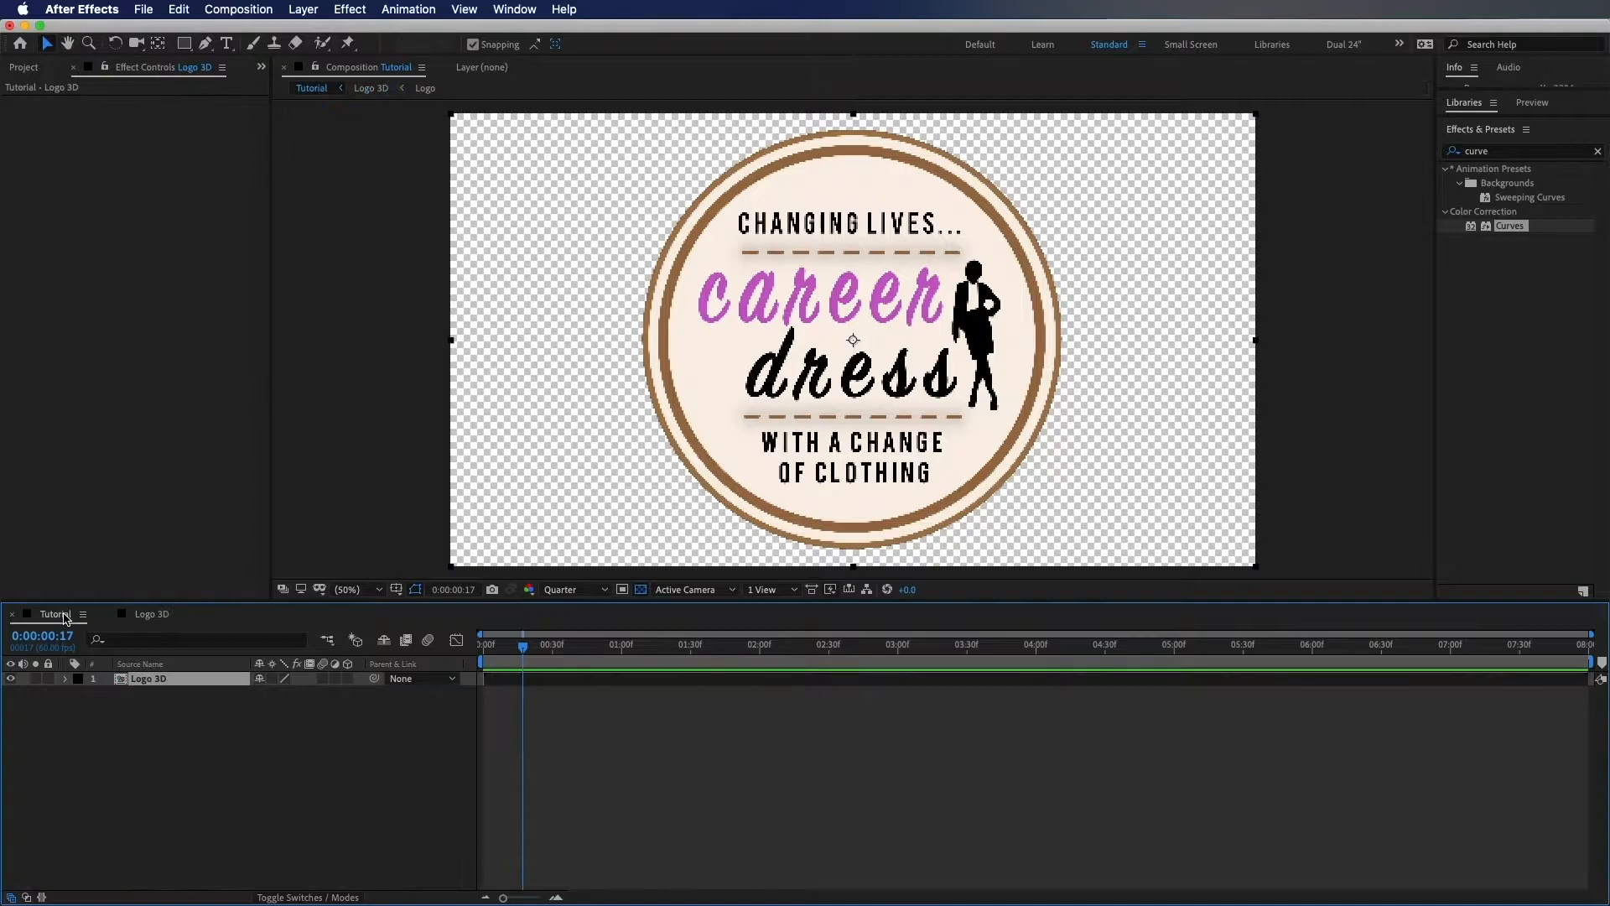
{"action": "left_click", "coordinate": [187, 737]}
{"action": "left_click", "coordinate": [347, 678]}
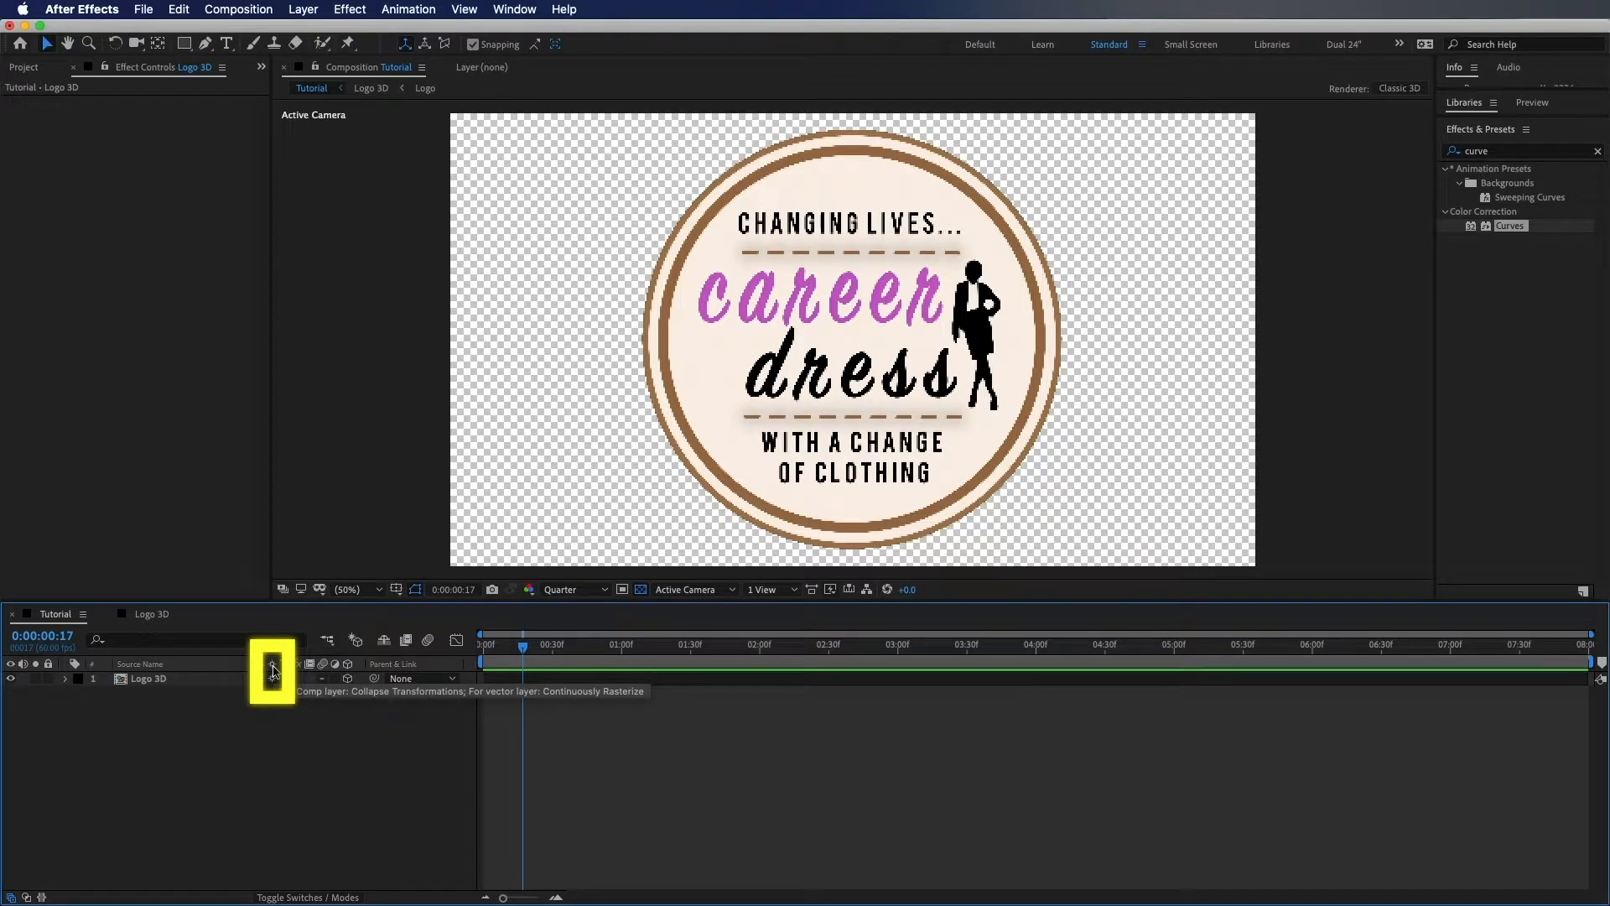
Reveal the rotation properties of the Logo 3D layer in the Tutorial composition
{"action": "left_click", "coordinate": [156, 689]}
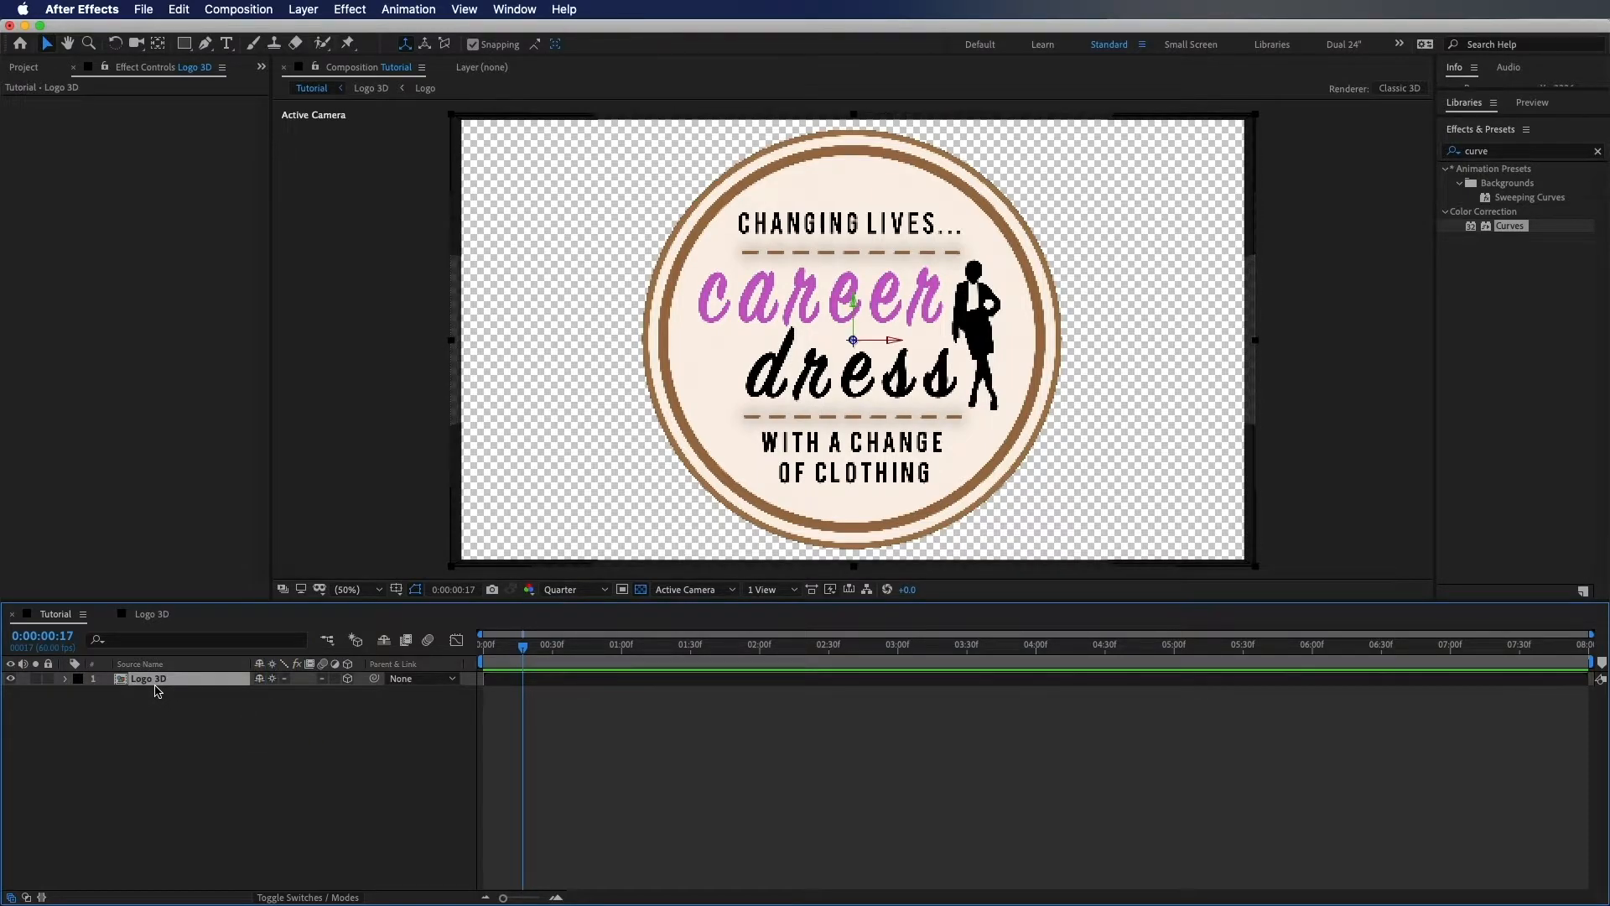
{"action": "key", "text": "r"}
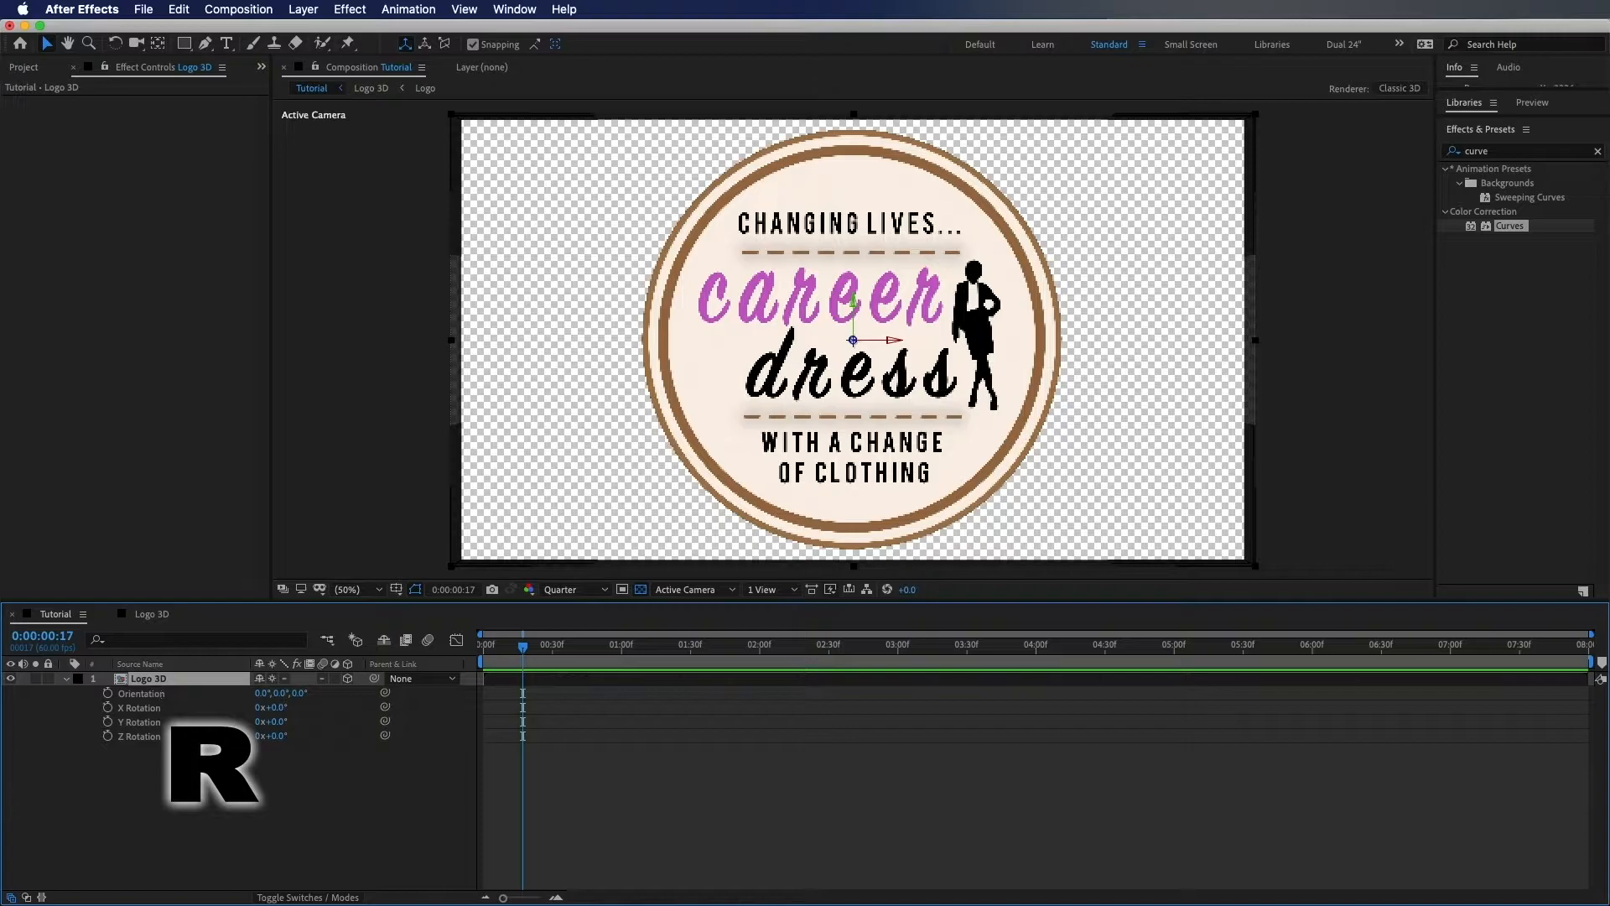
{"action": "left_click", "coordinate": [263, 812]}
Try rotating the Logo 3D layer to about 47° on X and turning it on Y to test the depth
{"action": "left_click_drag", "start_coordinate": [270, 707], "coordinate": [315, 708]}
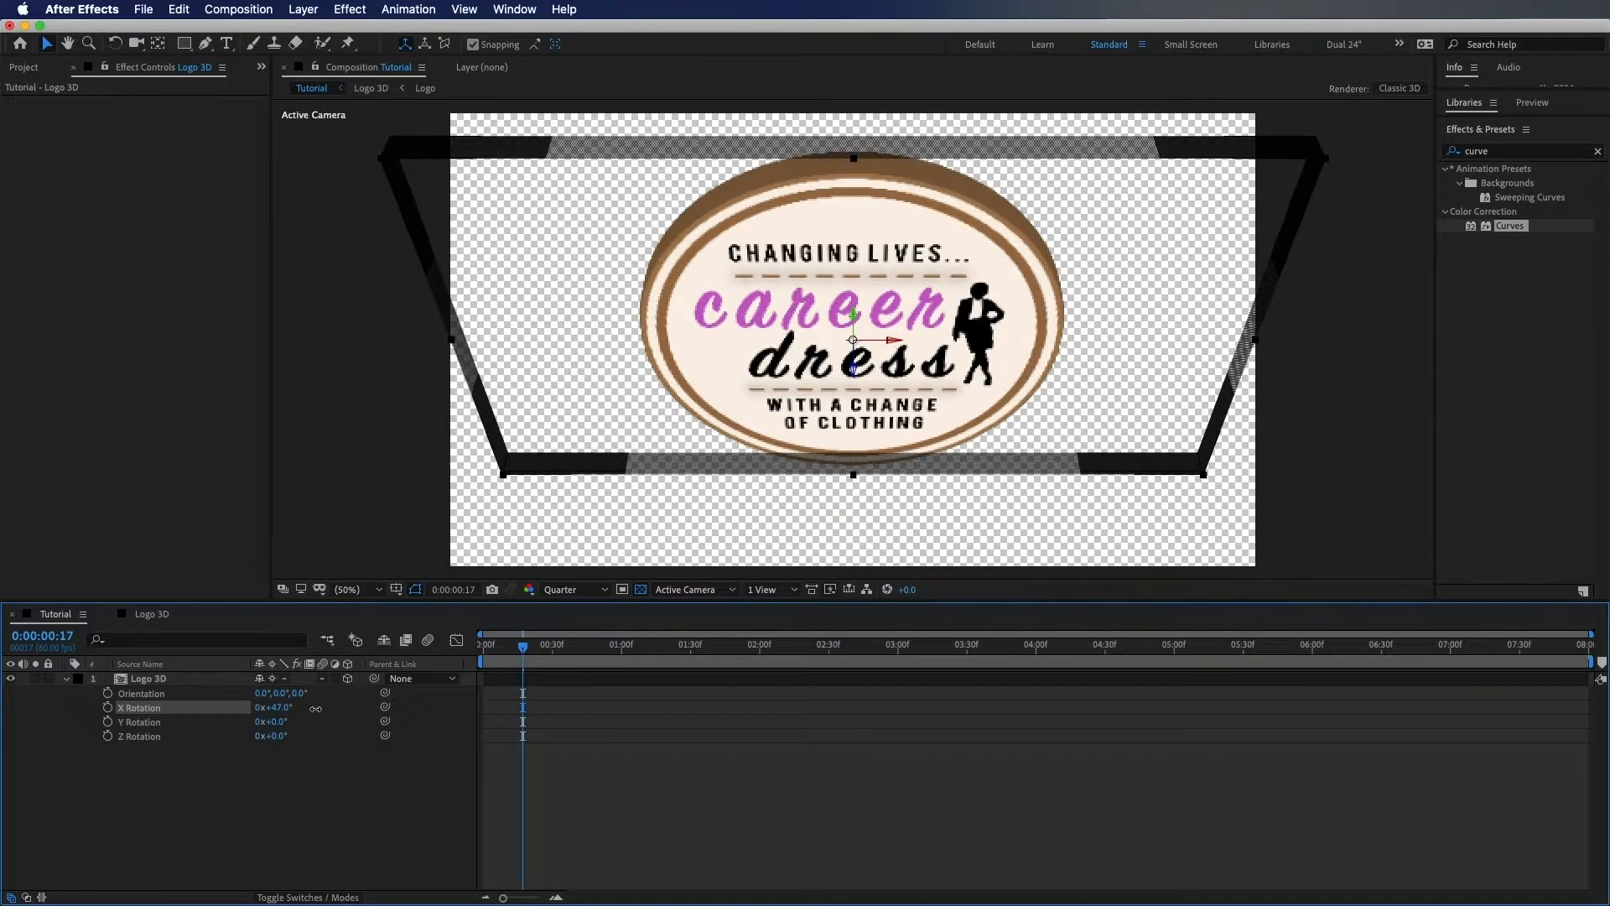
{"action": "left_click_drag", "start_coordinate": [266, 722], "coordinate": [330, 721]}
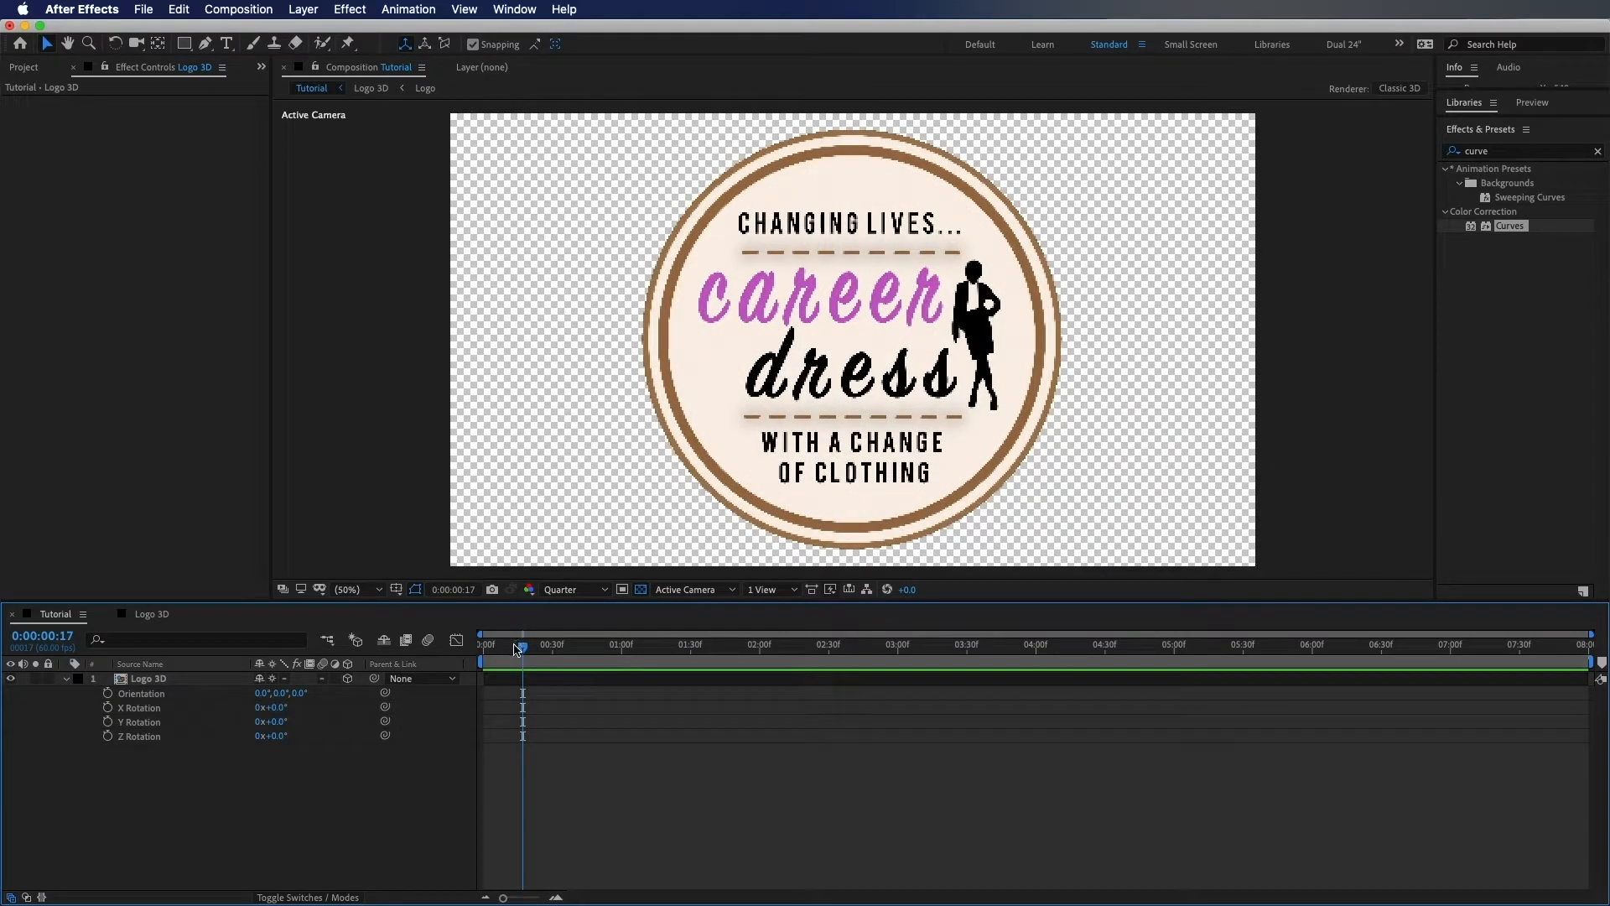
Try animating the Logo 3D layer's rotation from 38° on X and -25° on Y at the start to another angle at 0:00:05:30
{"action": "left_click_drag", "start_coordinate": [516, 650], "coordinate": [484, 650]}
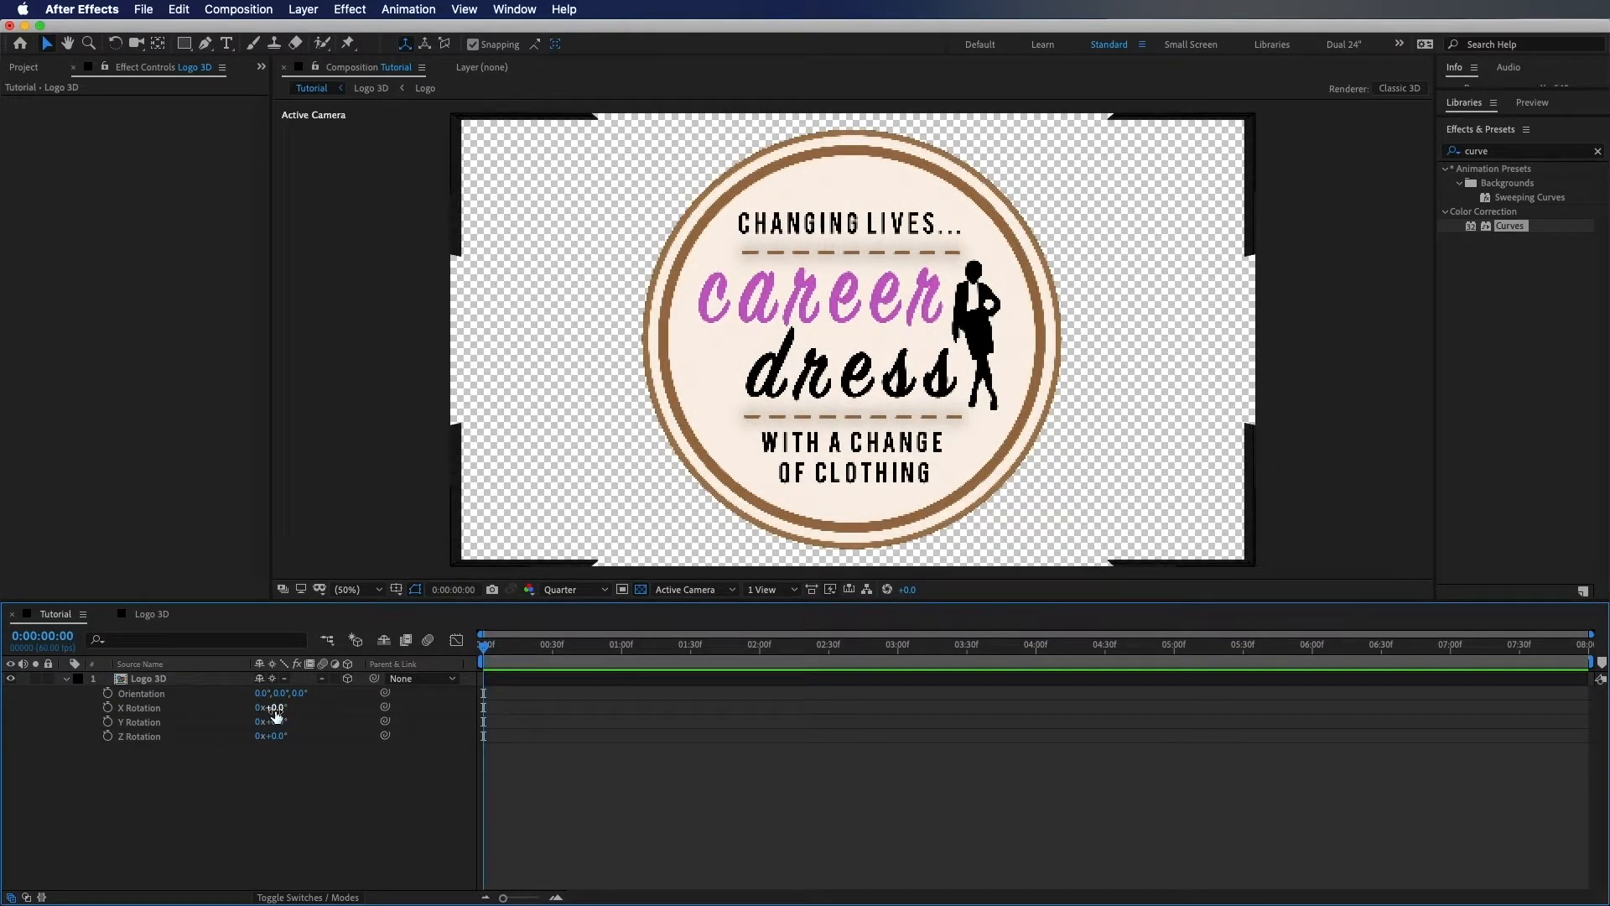
{"action": "left_click_drag", "start_coordinate": [274, 708], "coordinate": [299, 705]}
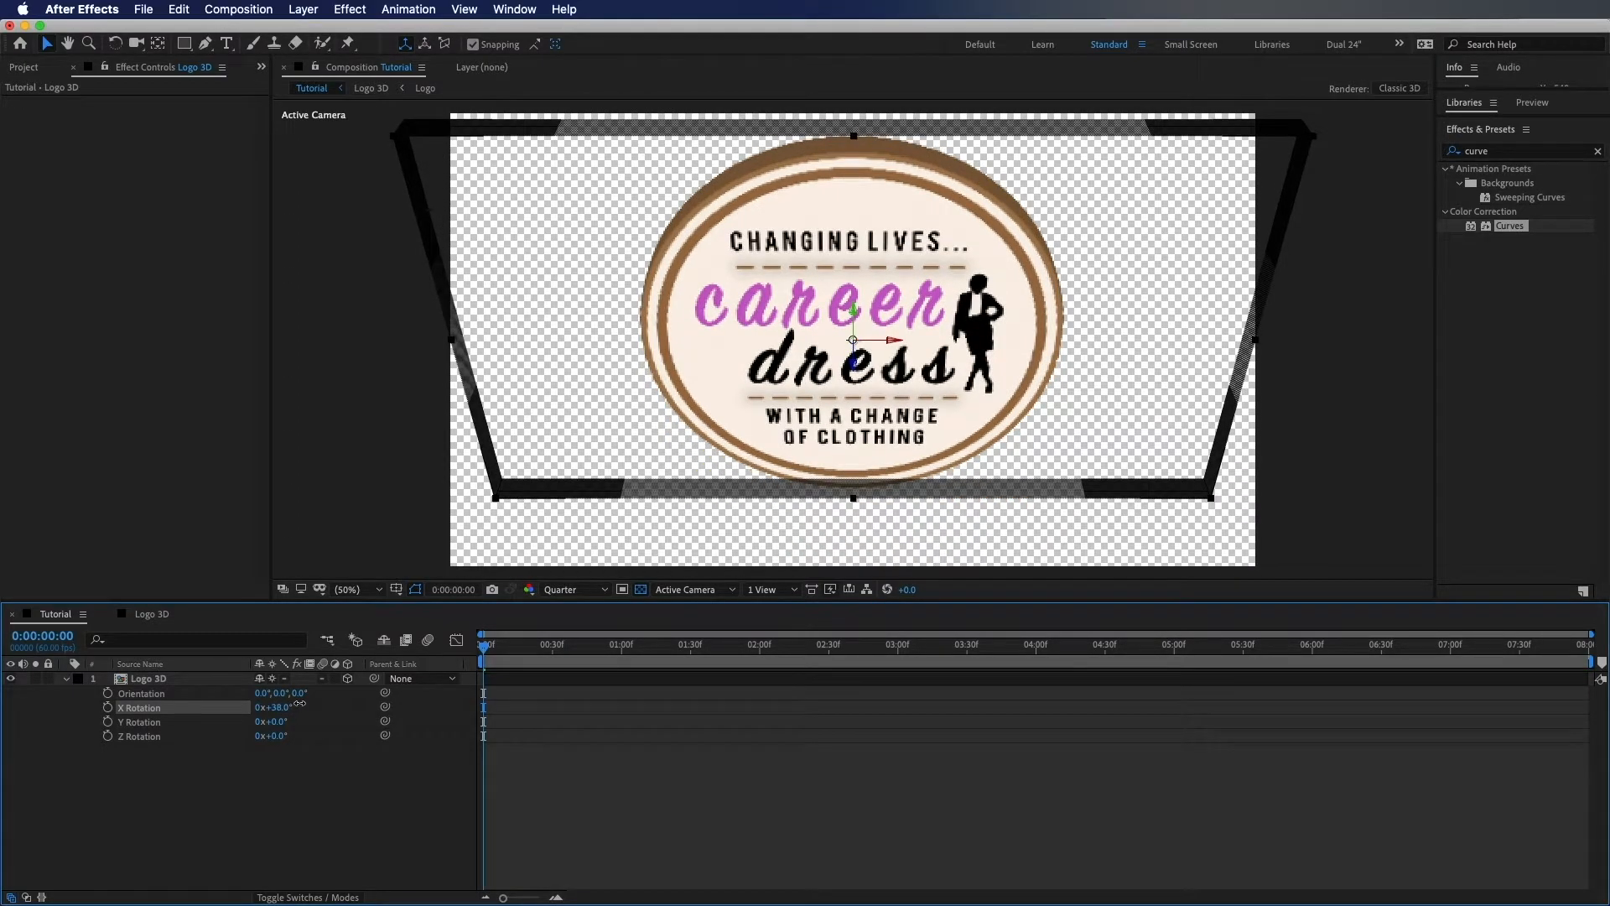
{"action": "left_click", "coordinate": [107, 709]}
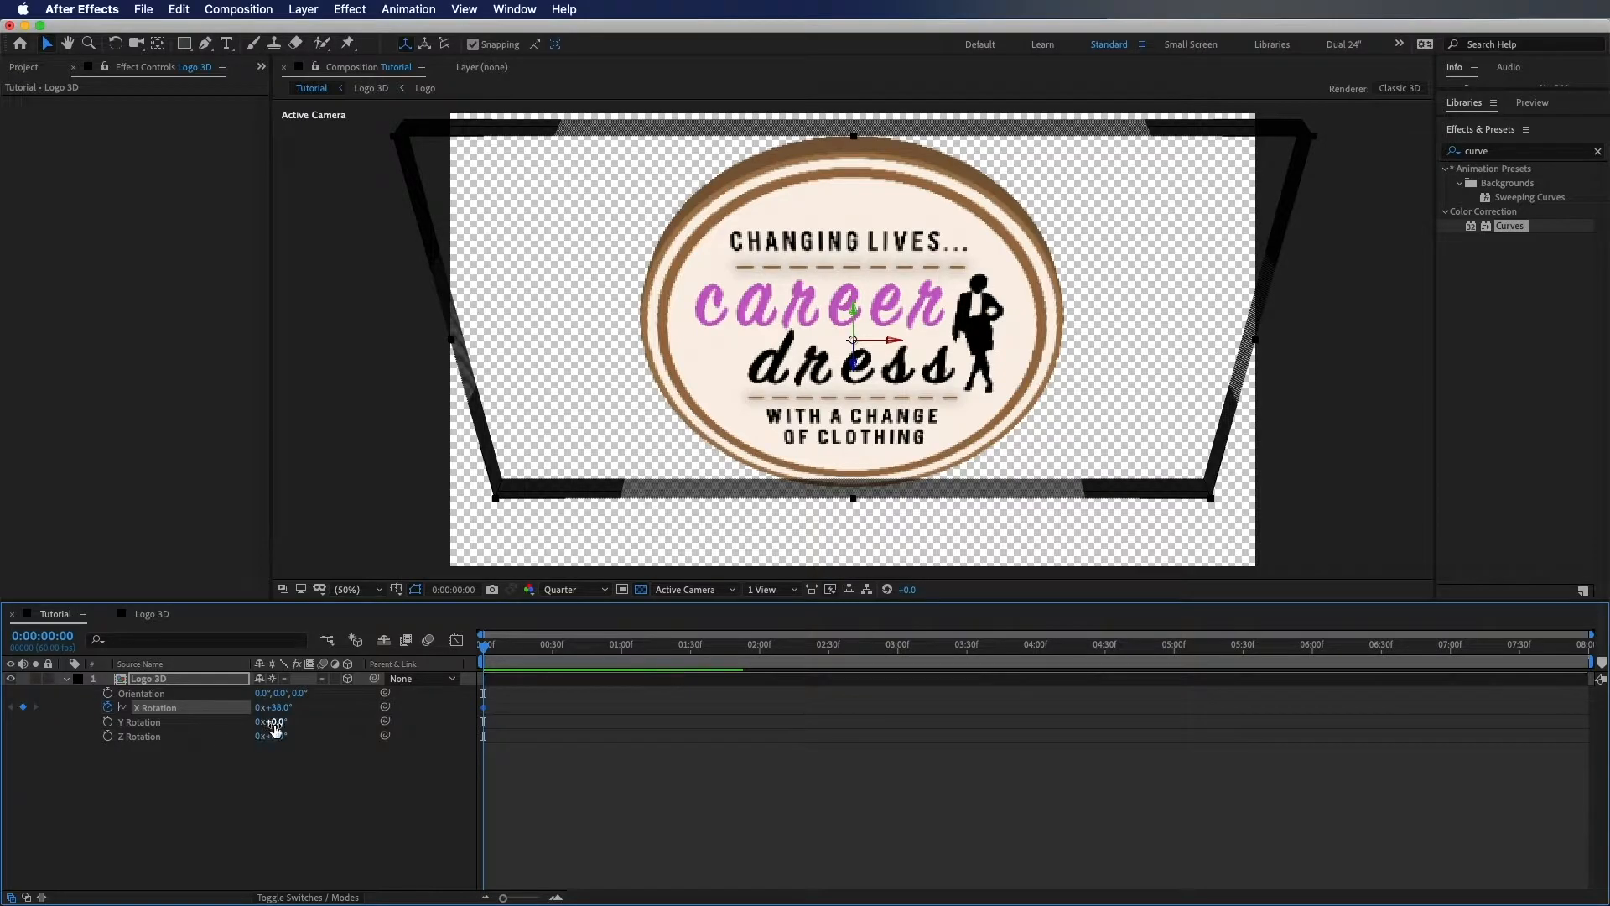
{"action": "left_click_drag", "start_coordinate": [277, 722], "coordinate": [250, 722]}
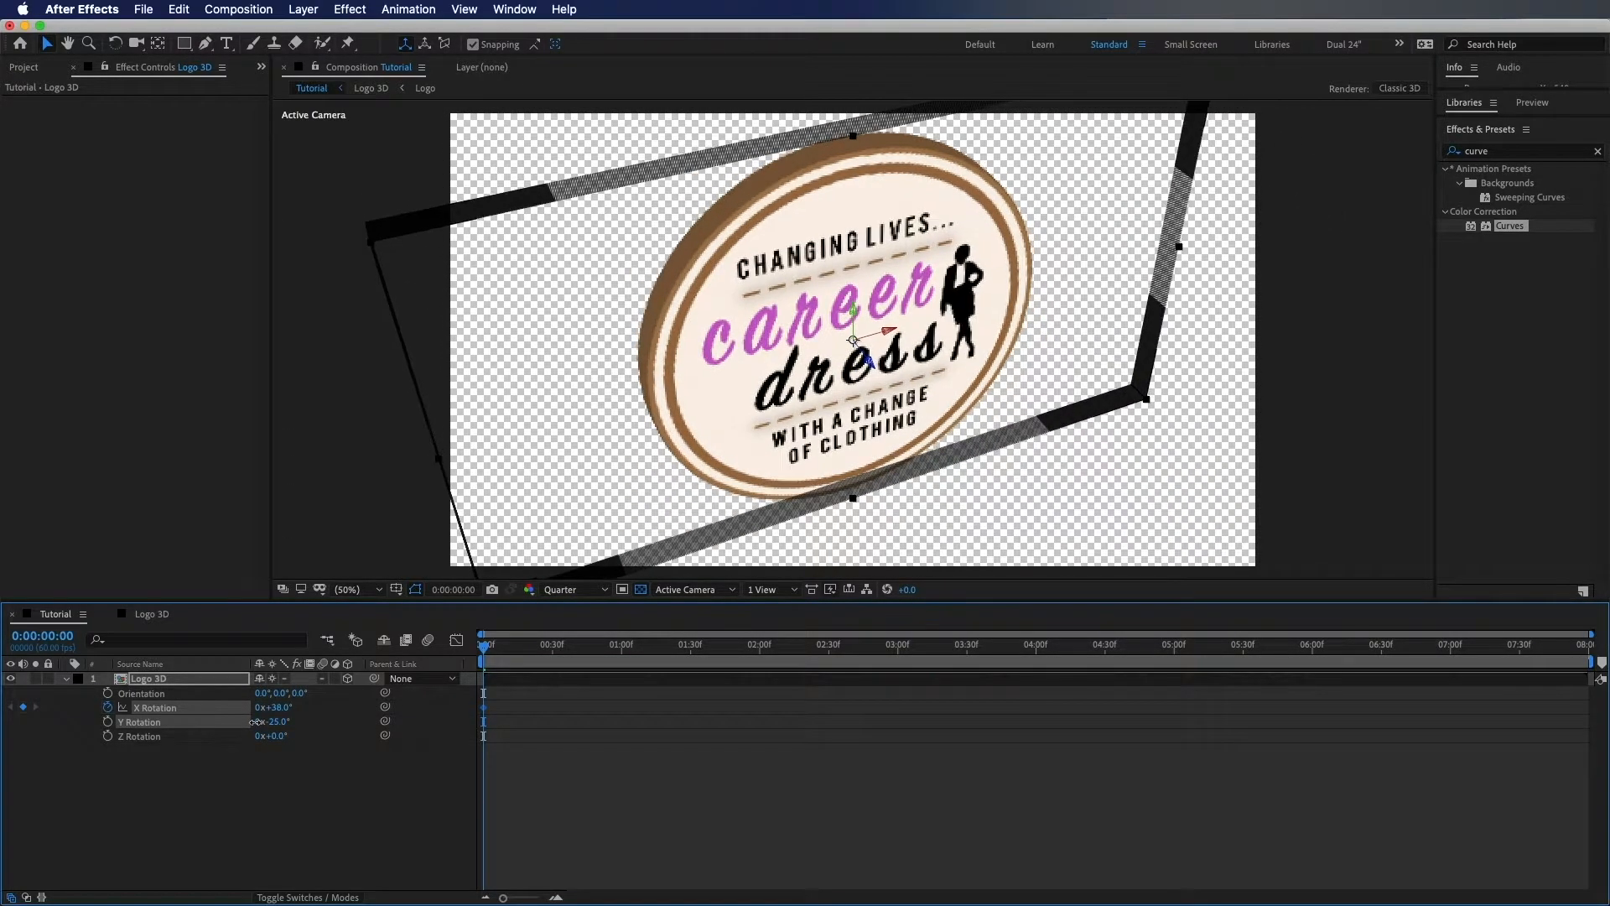
{"action": "left_click", "coordinate": [107, 722]}
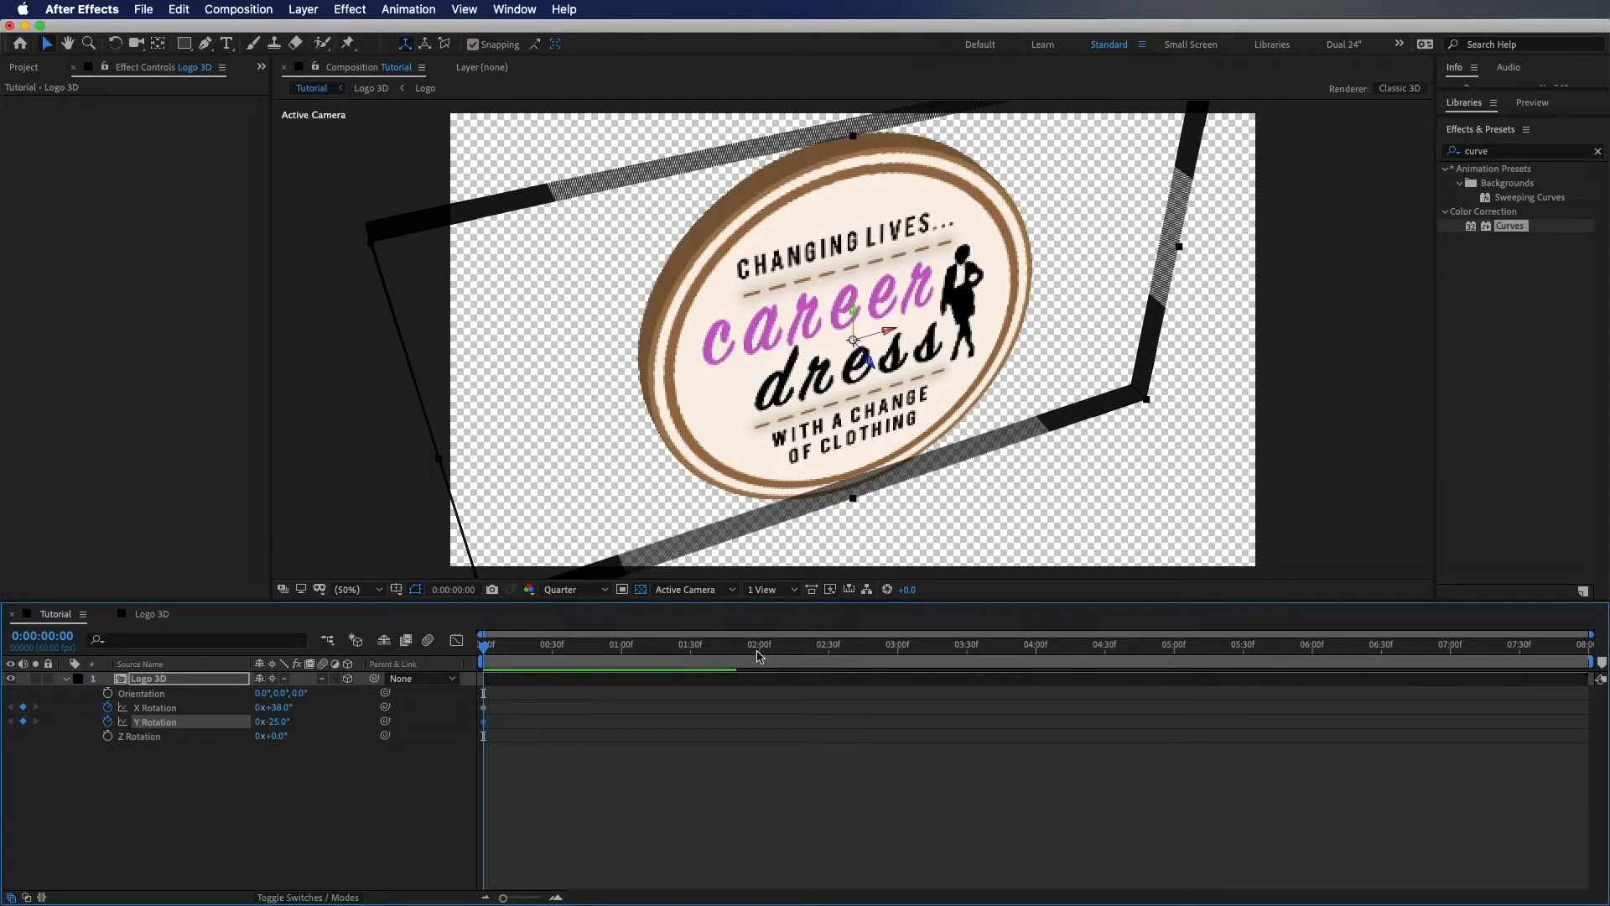
{"action": "left_click_drag", "start_coordinate": [911, 657], "coordinate": [1242, 656]}
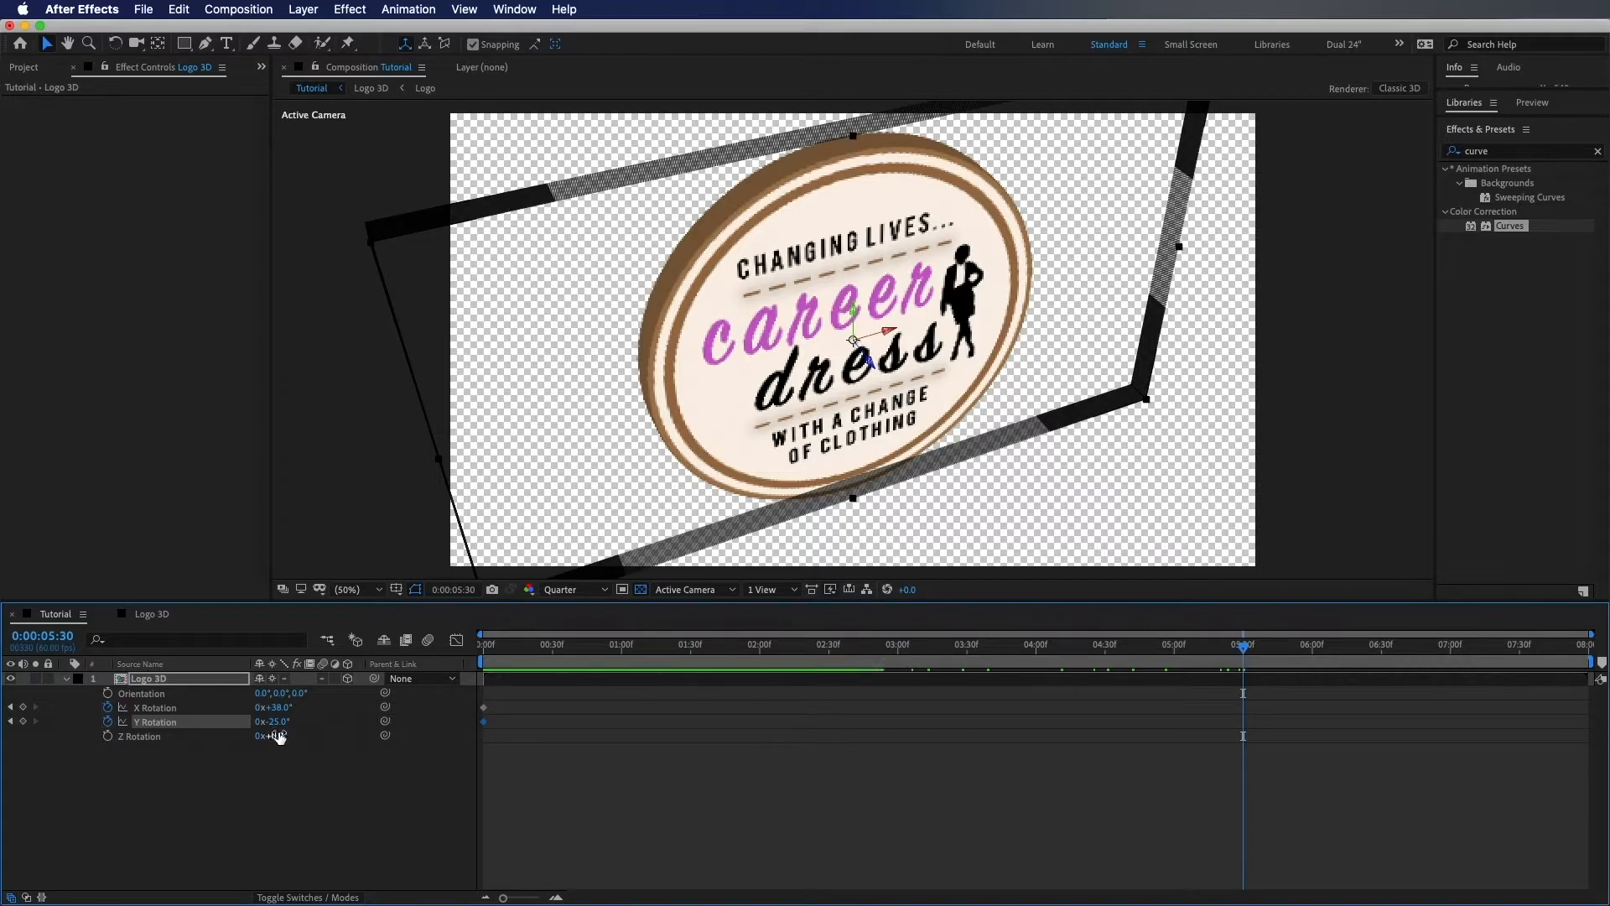
{"action": "left_click_drag", "start_coordinate": [277, 708], "coordinate": [317, 730]}
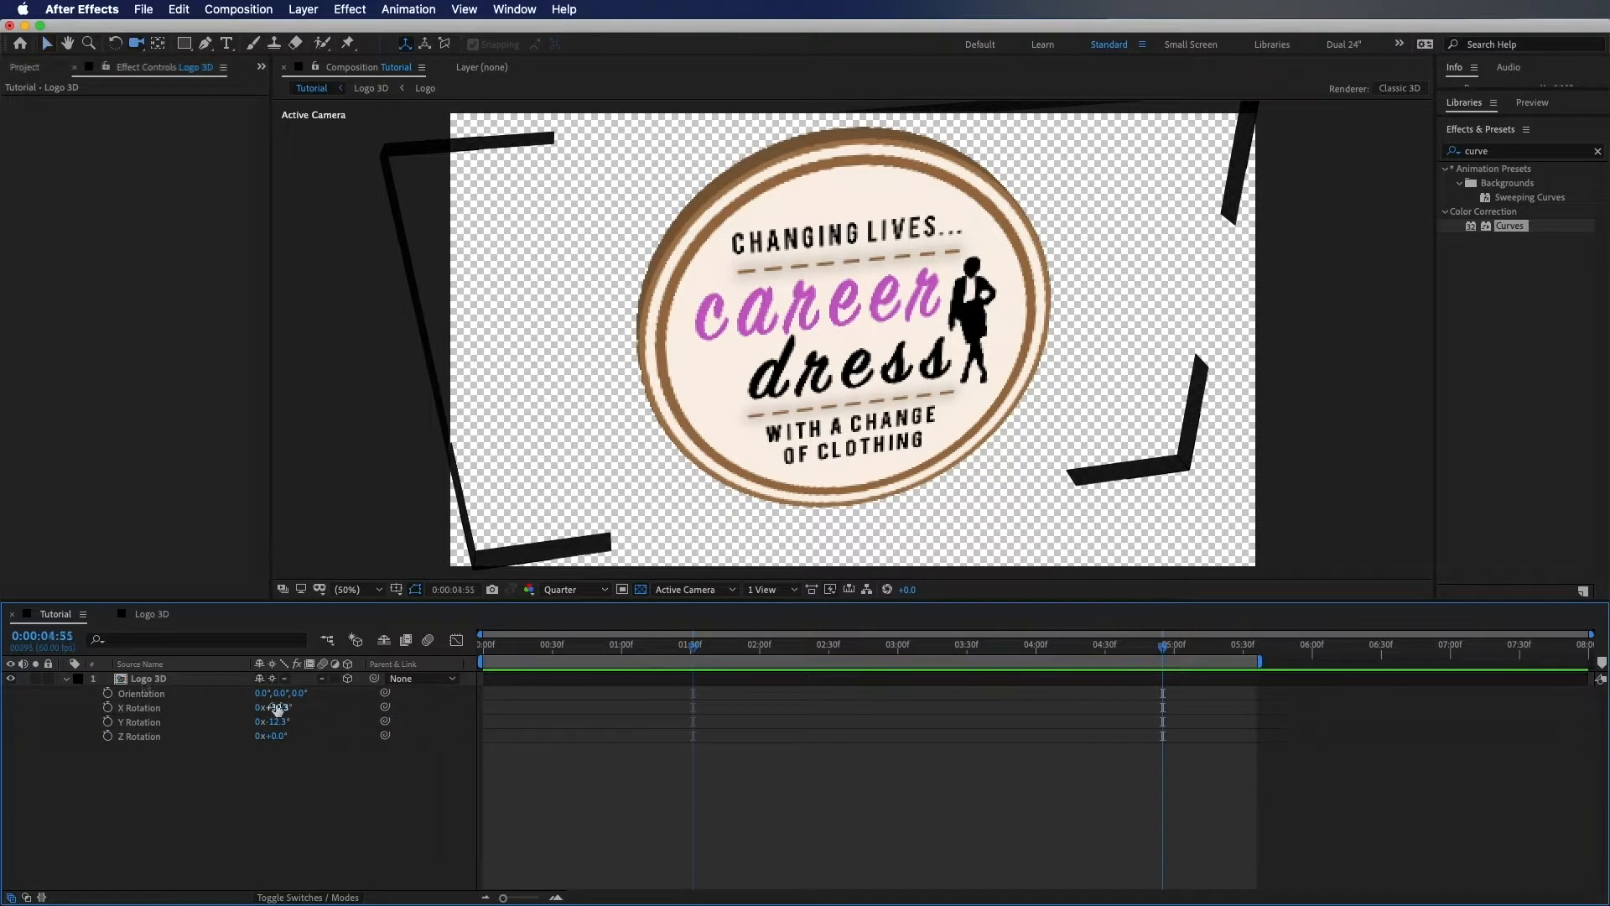
Reset the Logo 3D layer's X and Y rotation to 0° and collapse its properties
{"action": "left_click", "coordinate": [274, 707]}
{"action": "type", "text": "0"}
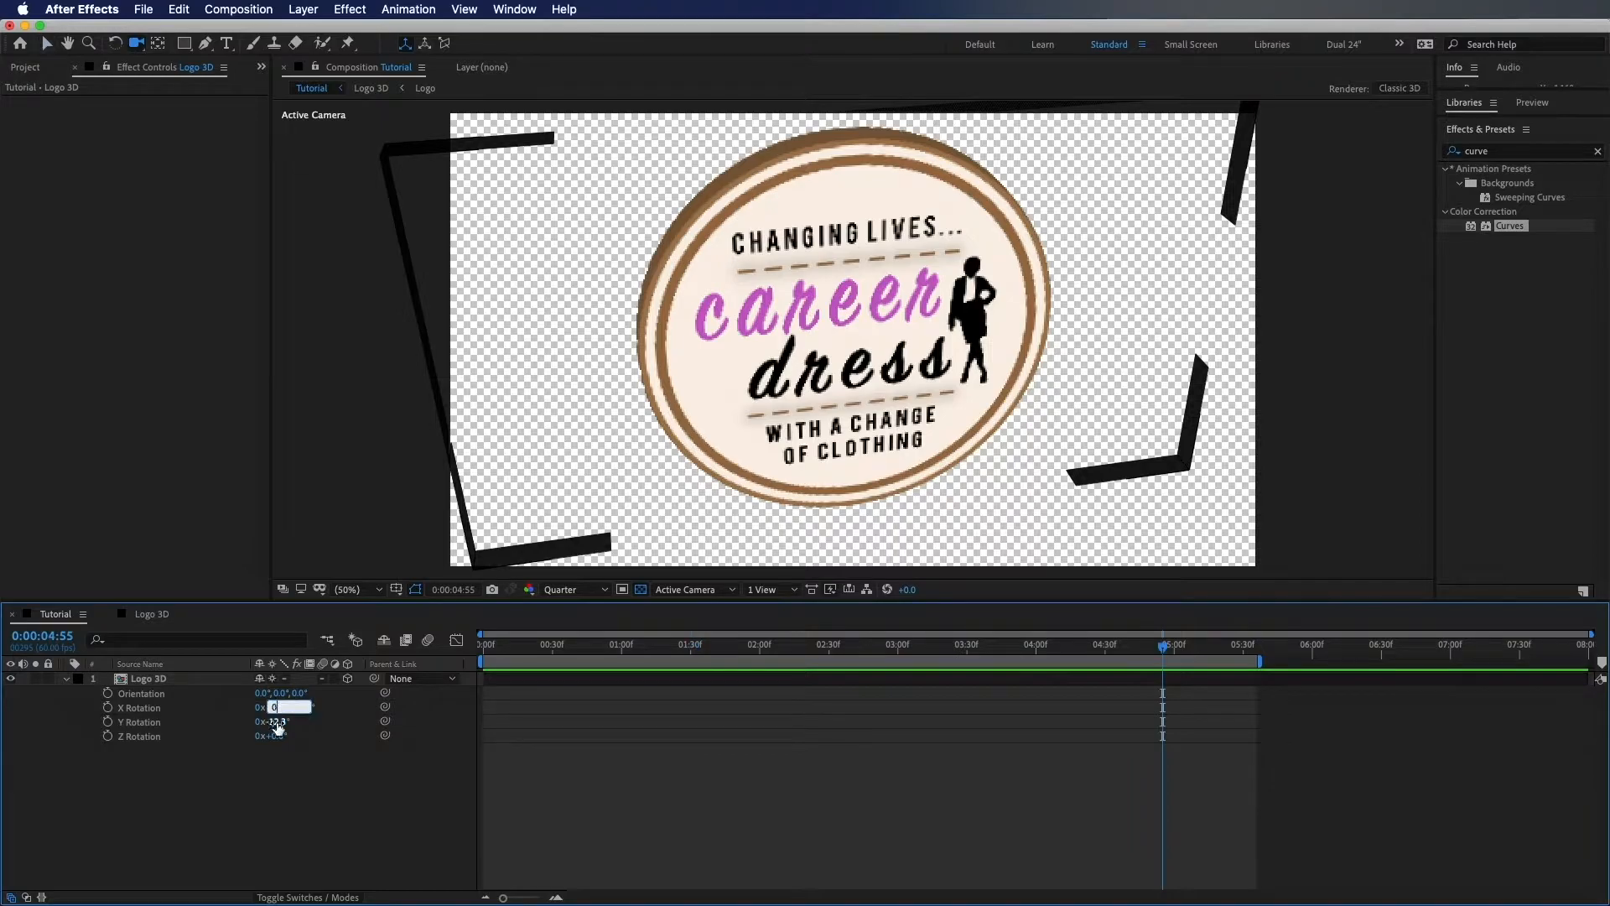
{"action": "left_click", "coordinate": [275, 721]}
{"action": "type", "text": "0"}
{"action": "key", "text": "Return"}
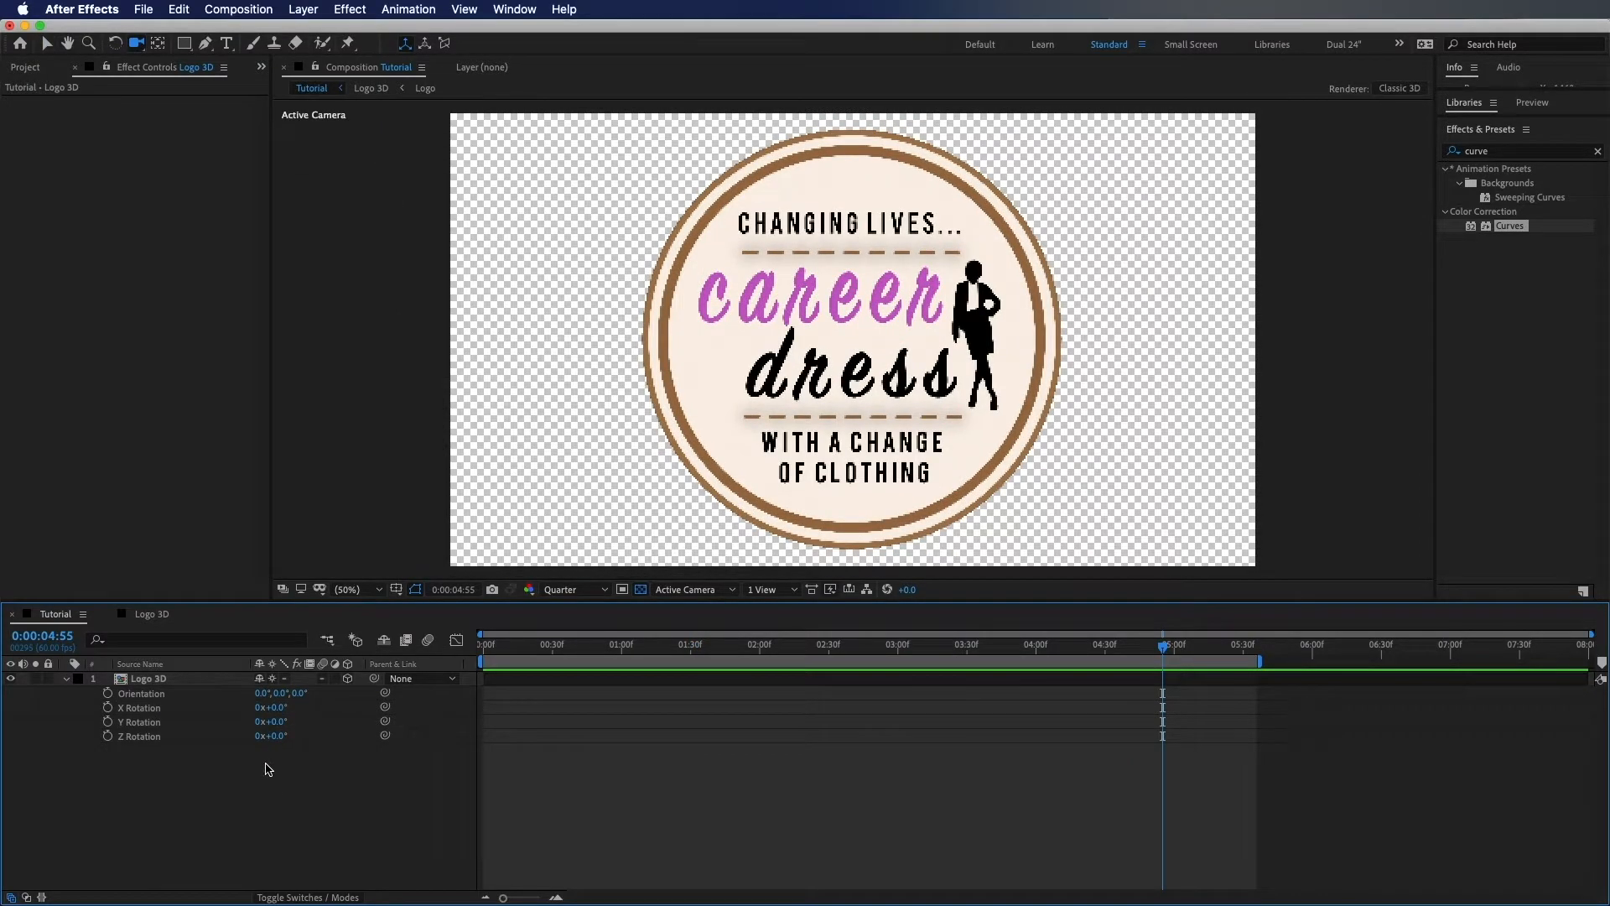
{"action": "left_click", "coordinate": [67, 680]}
Add a new camera with the default settings to the Tutorial composition
{"action": "right_click", "coordinate": [127, 713]}
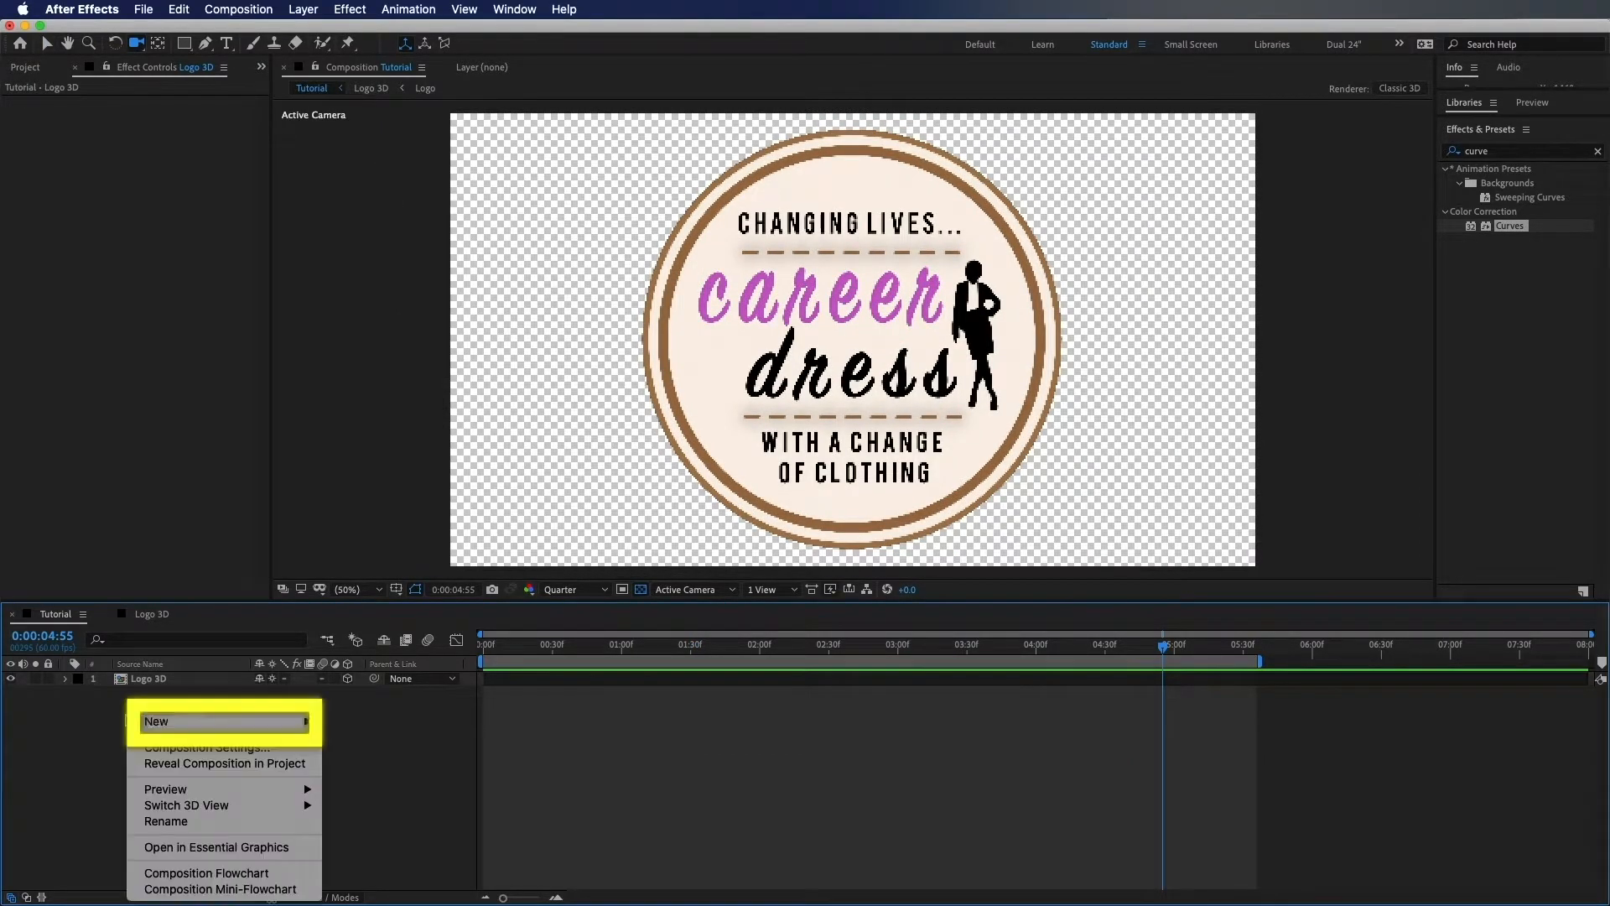
{"action": "mouse_move", "coordinate": [218, 721]}
{"action": "left_click", "coordinate": [399, 793]}
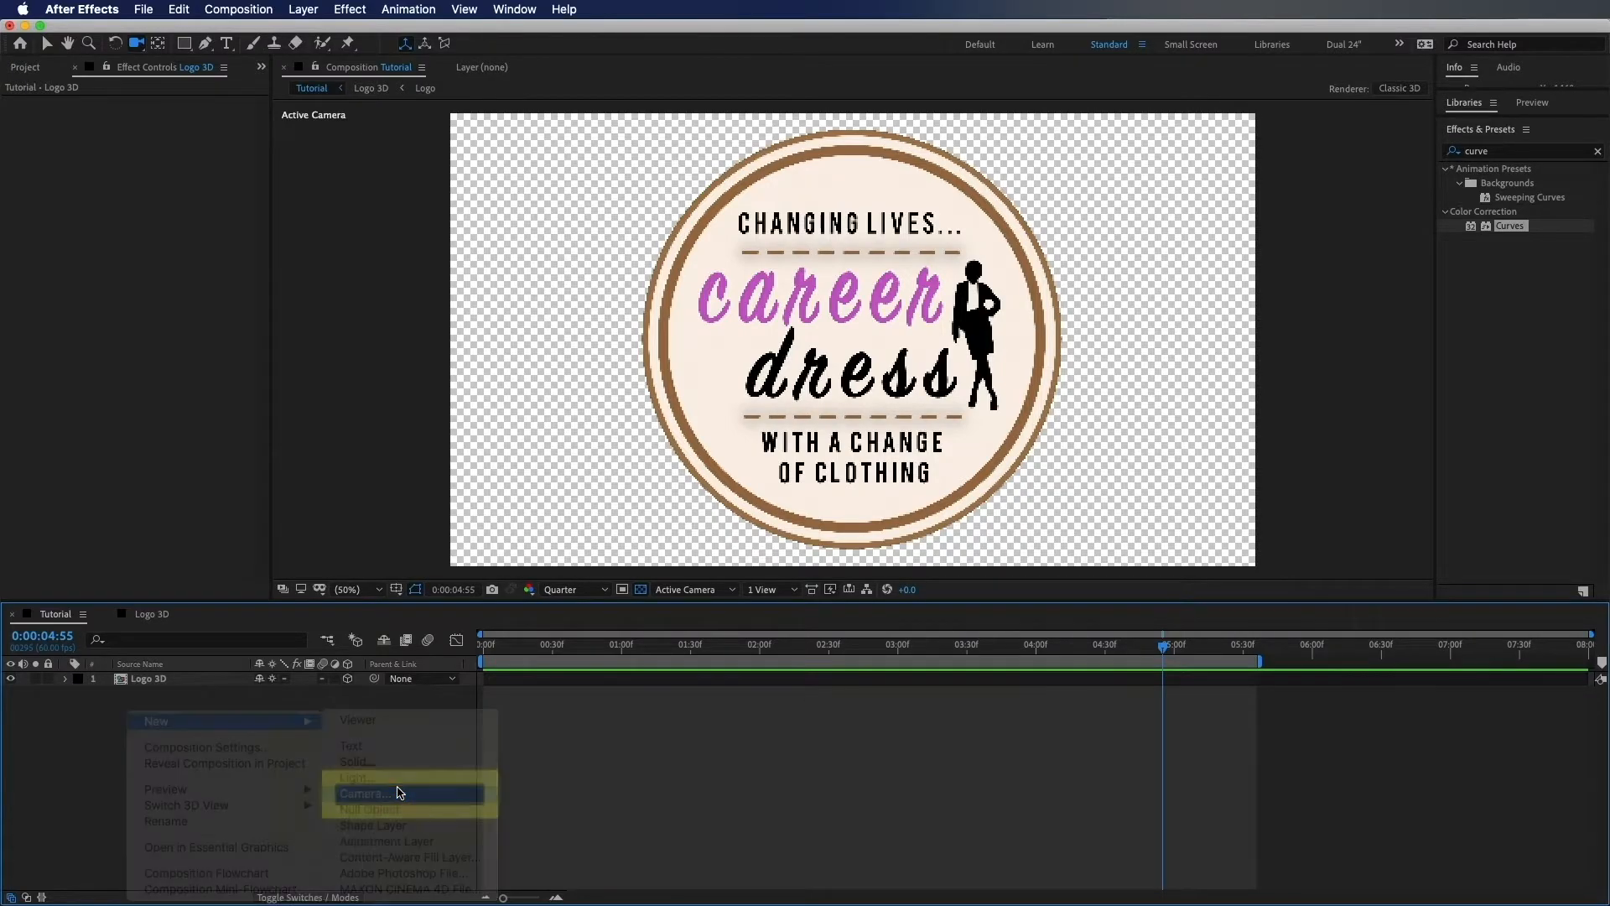
{"action": "key", "text": "Return"}
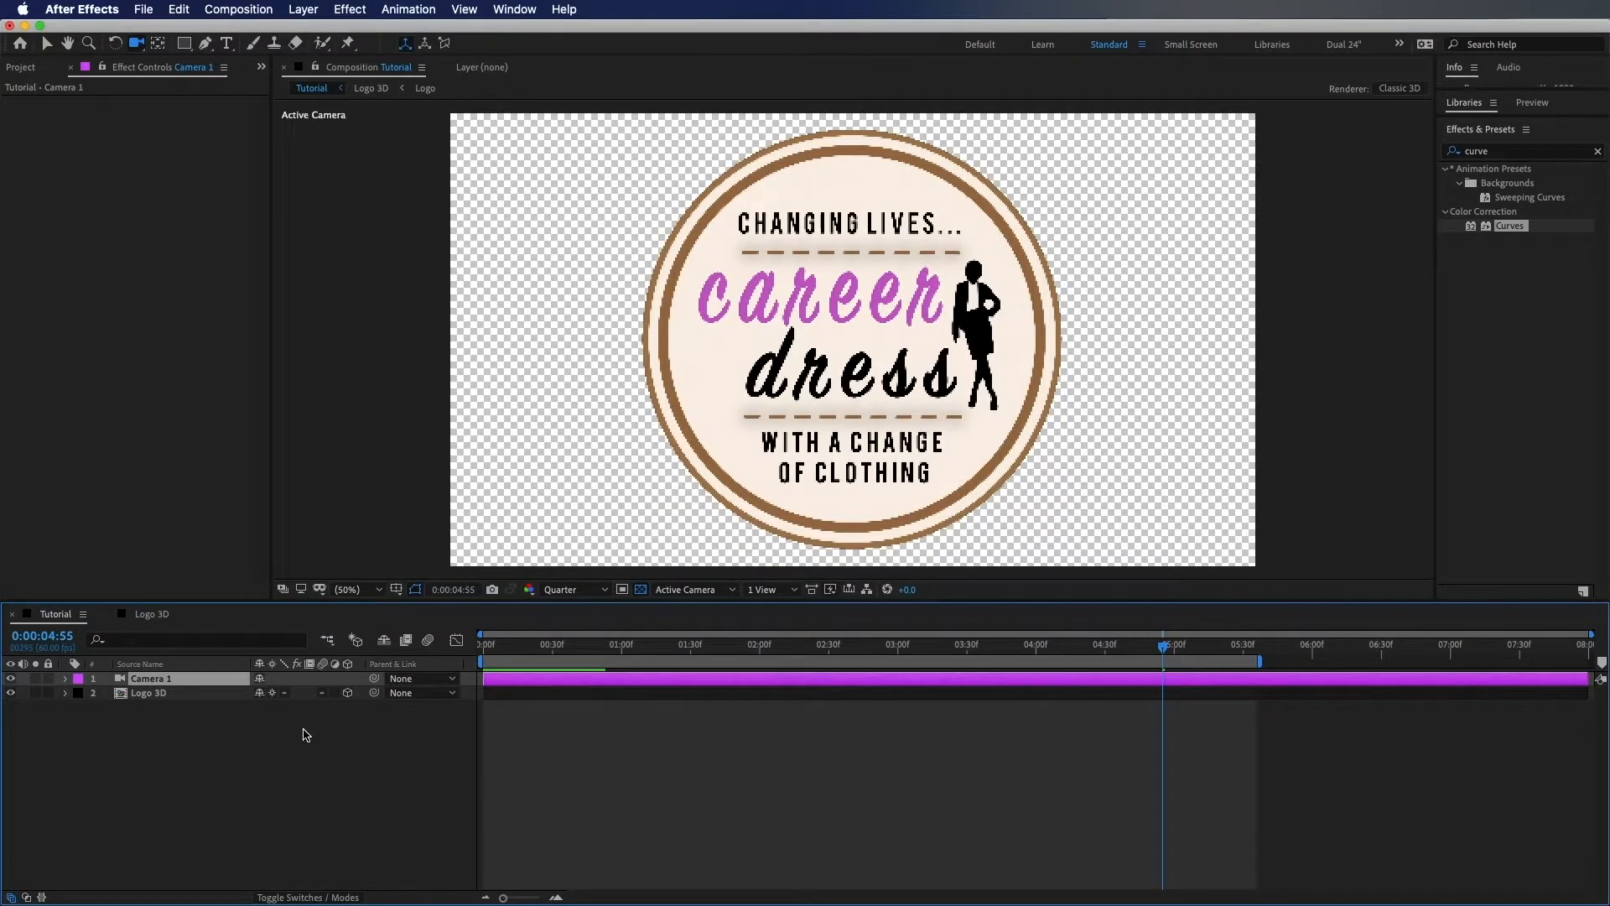
Set a starting position keyframe for the camera at 0:00:00:00
{"action": "key", "text": "Home"}
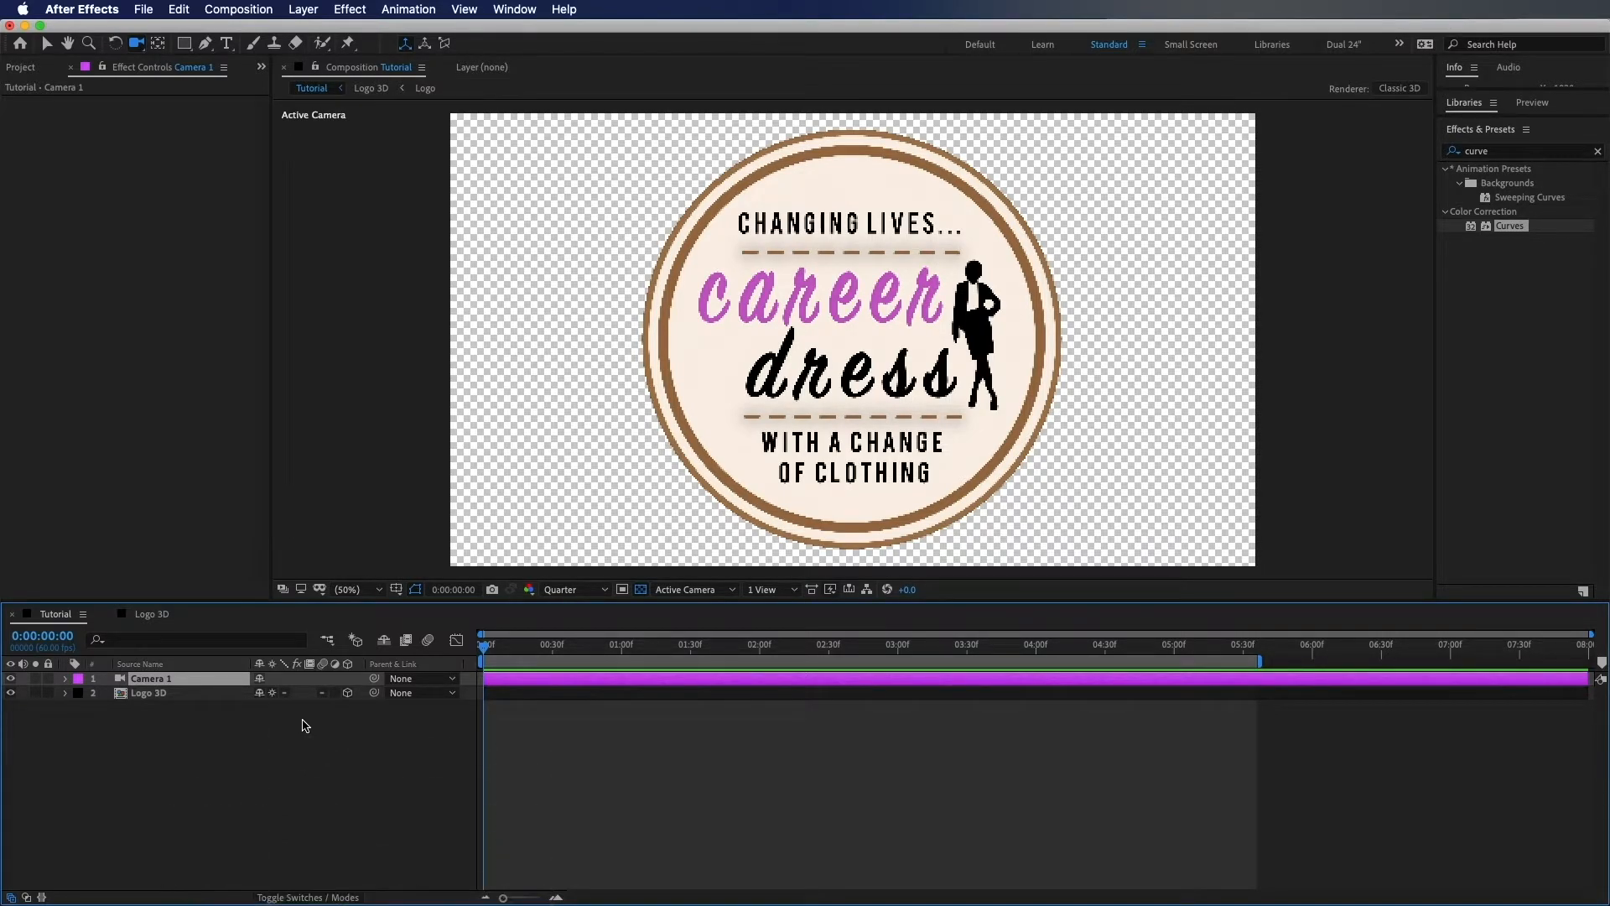
{"action": "key", "text": "p"}
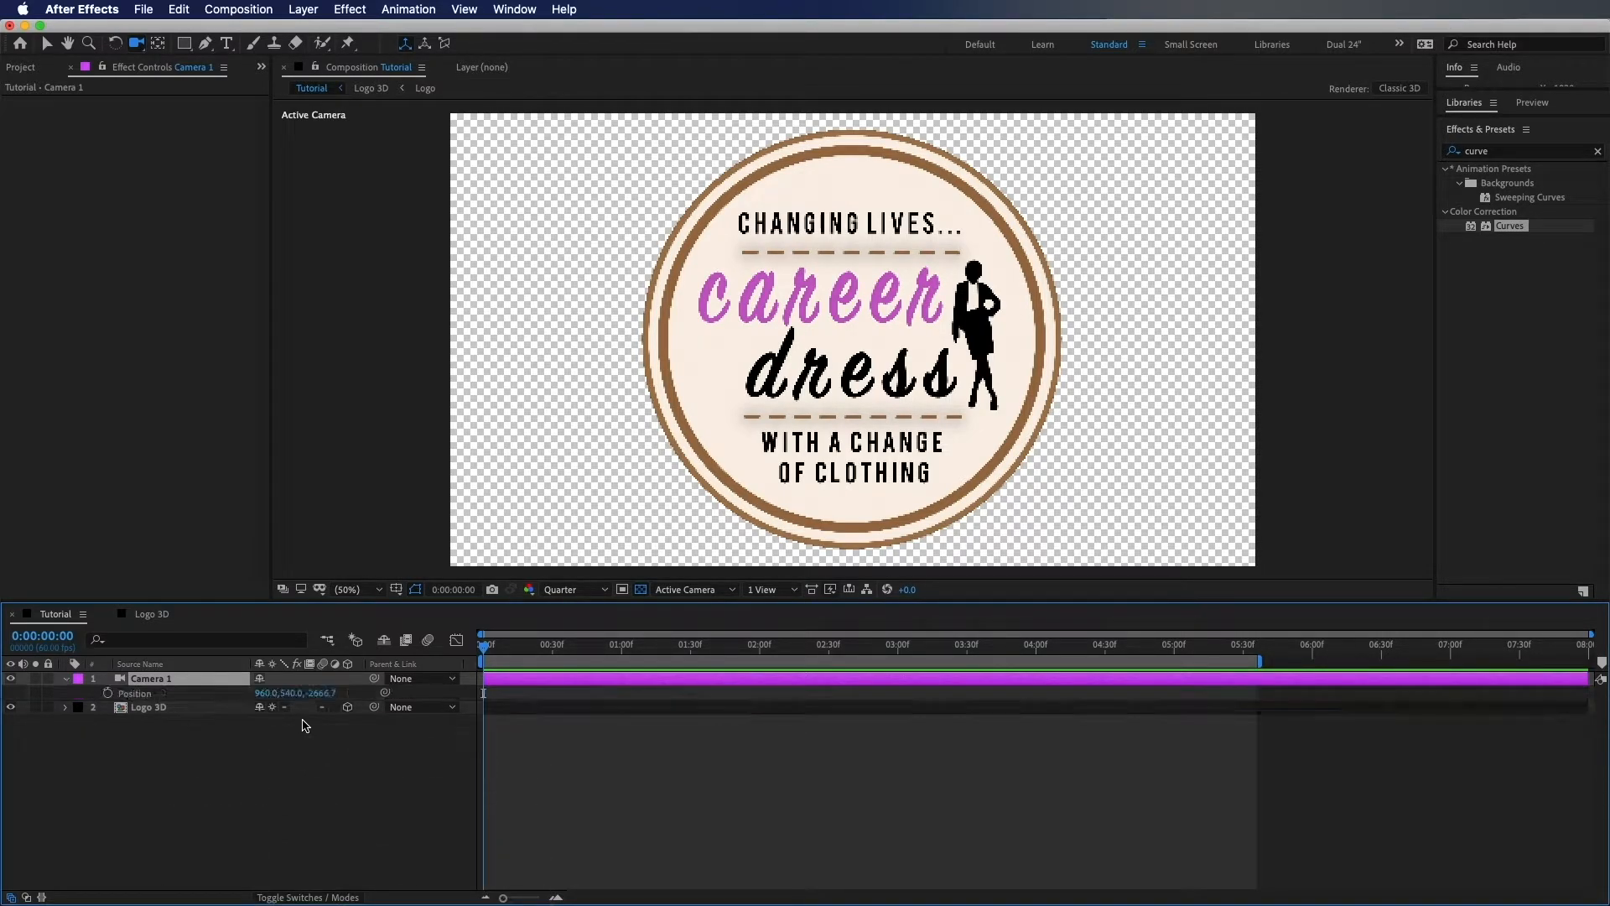
{"action": "left_click", "coordinate": [107, 694]}
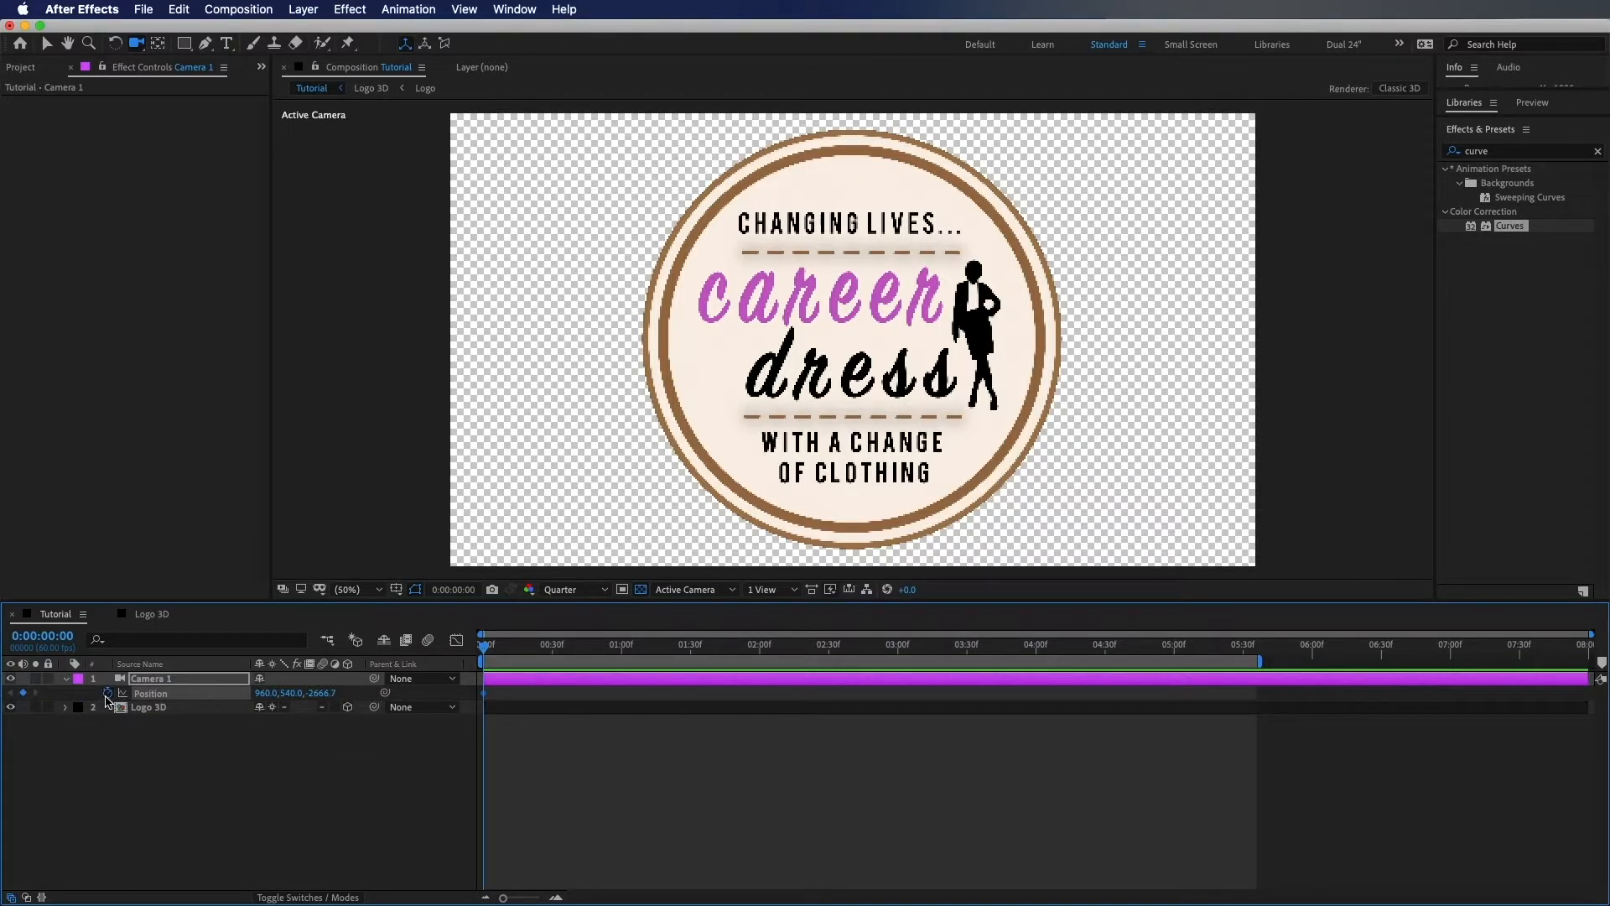
At 0:00:04:00, orbit the camera around the logo to keyframe its end position
{"action": "left_click_drag", "start_coordinate": [484, 653], "coordinate": [1040, 667]}
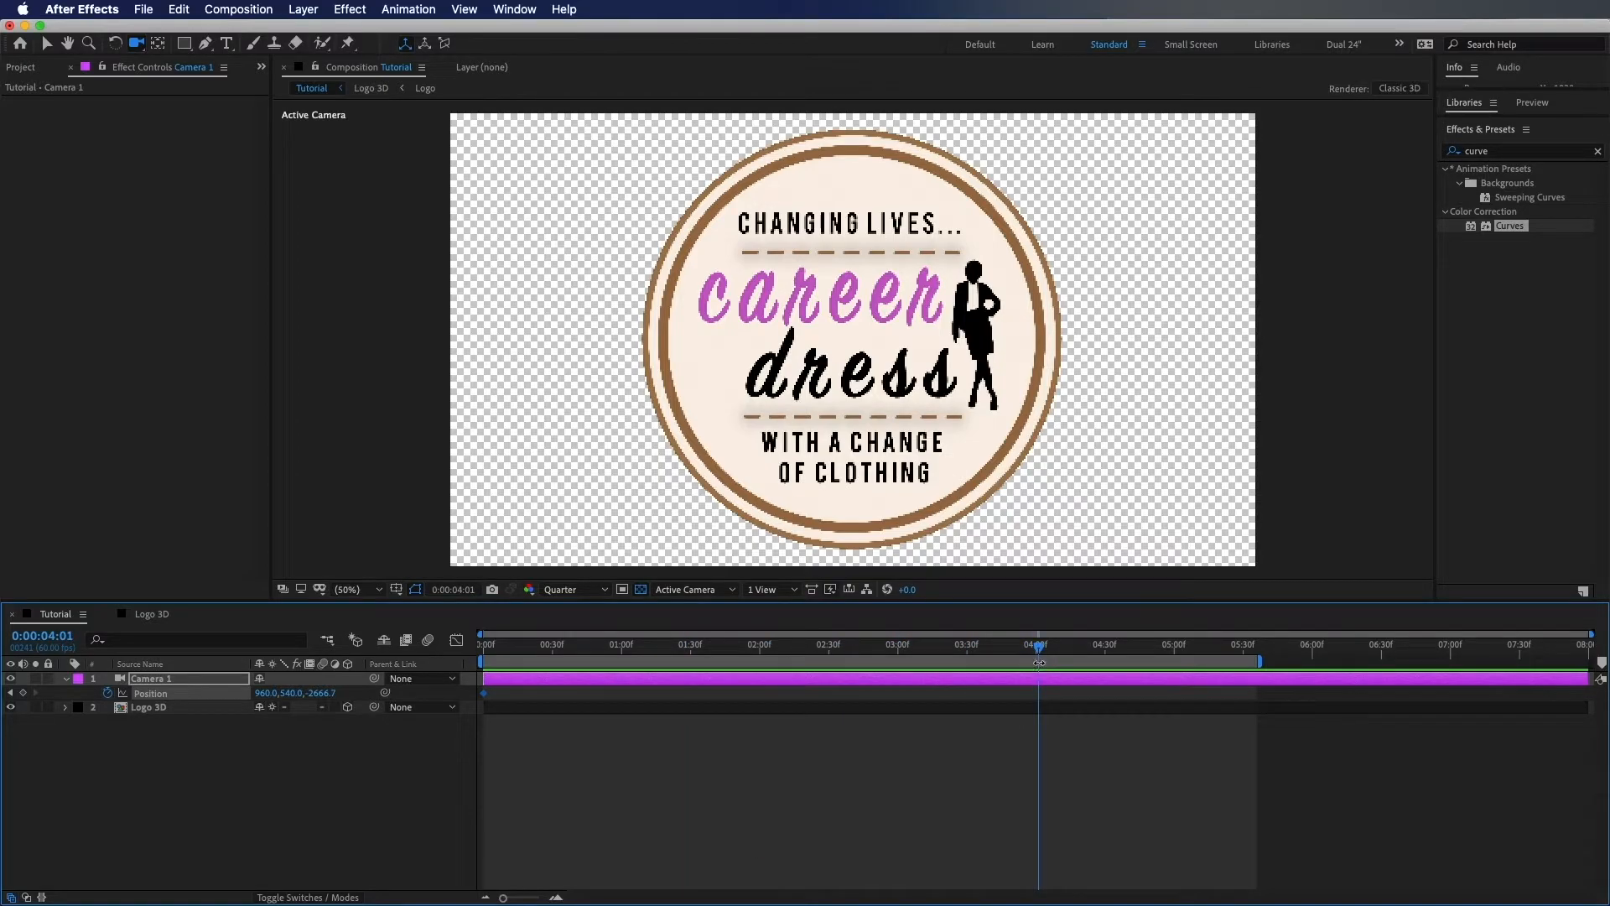
{"action": "left_click", "coordinate": [1037, 652]}
{"action": "key", "text": "c"}
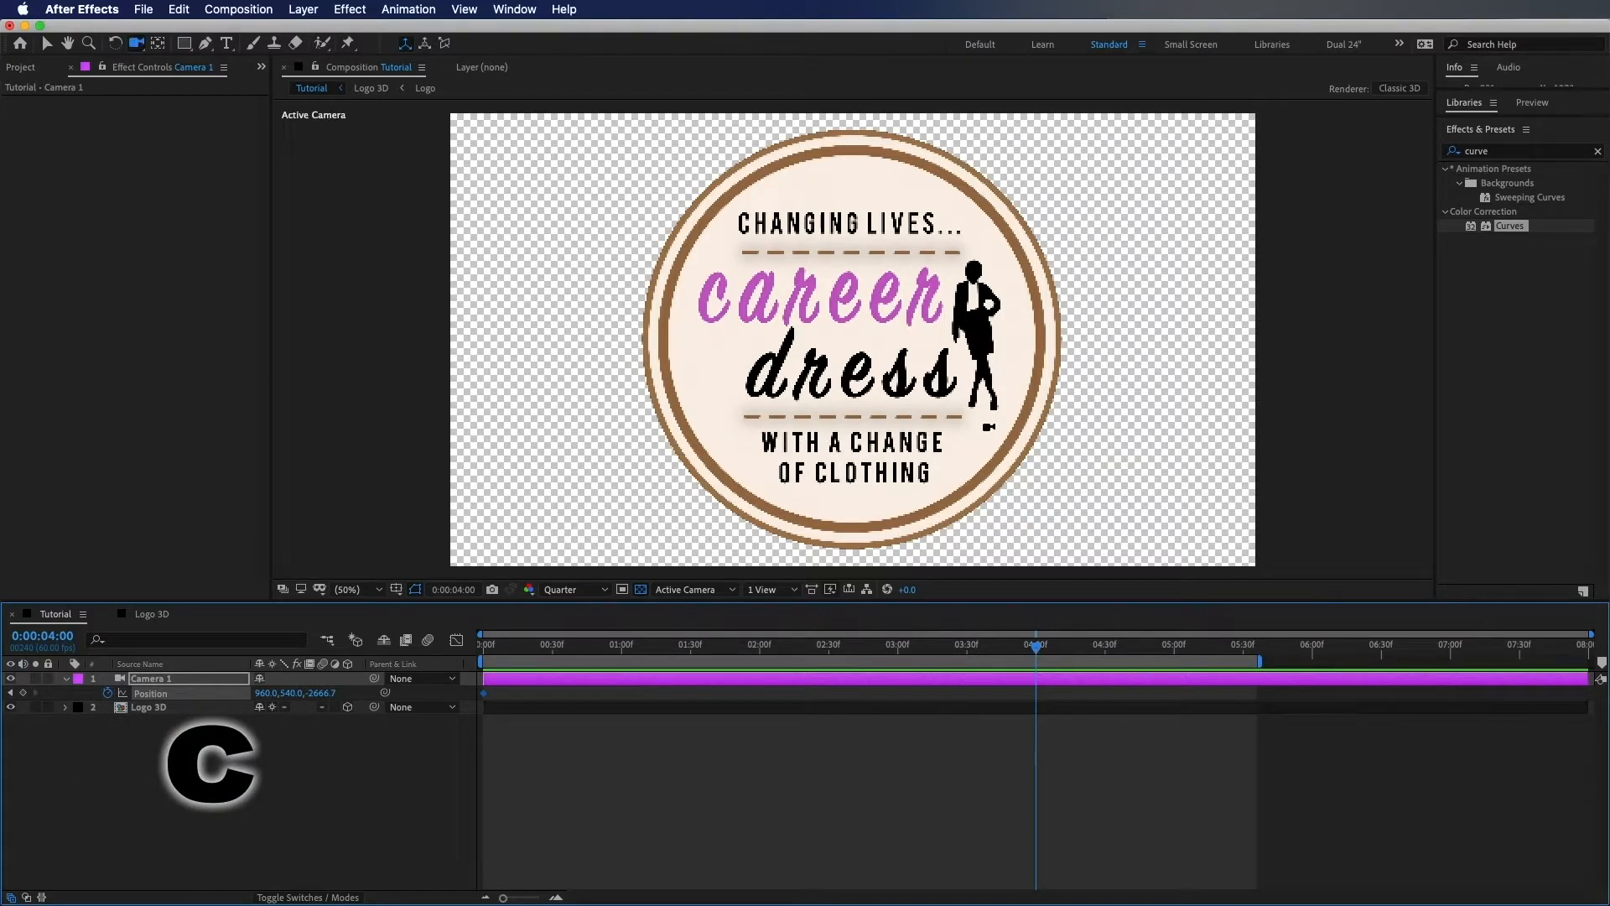
{"action": "left_click_drag", "start_coordinate": [1006, 433], "coordinate": [922, 428]}
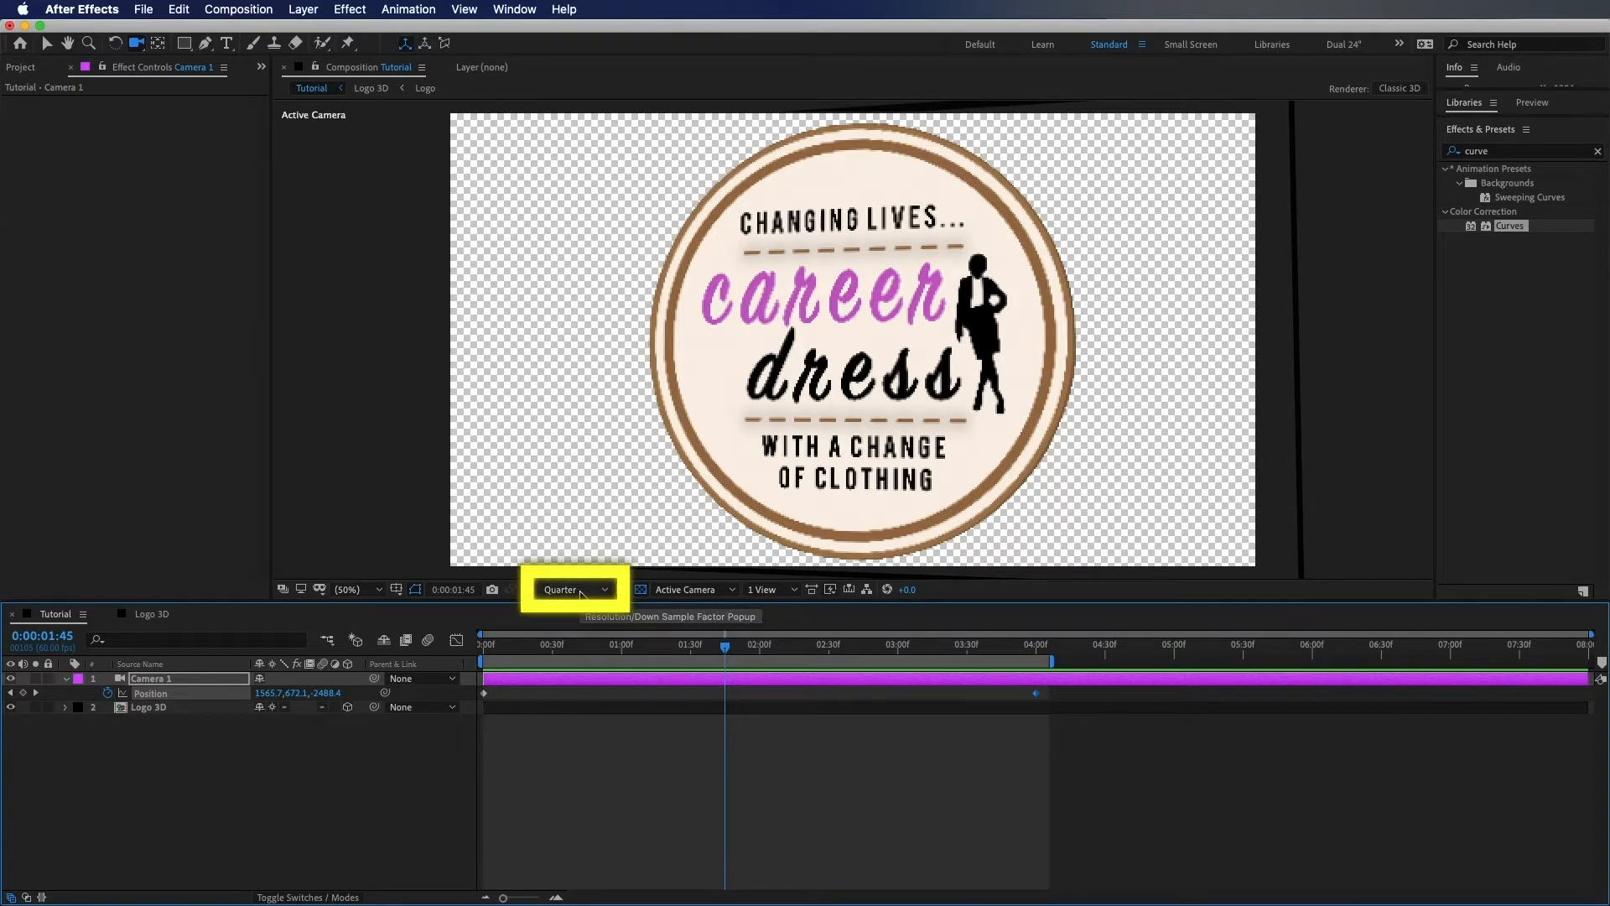
Check the composition preview at Full resolution and return it to Quarter
{"action": "left_click", "coordinate": [581, 593]}
{"action": "left_click", "coordinate": [576, 629]}
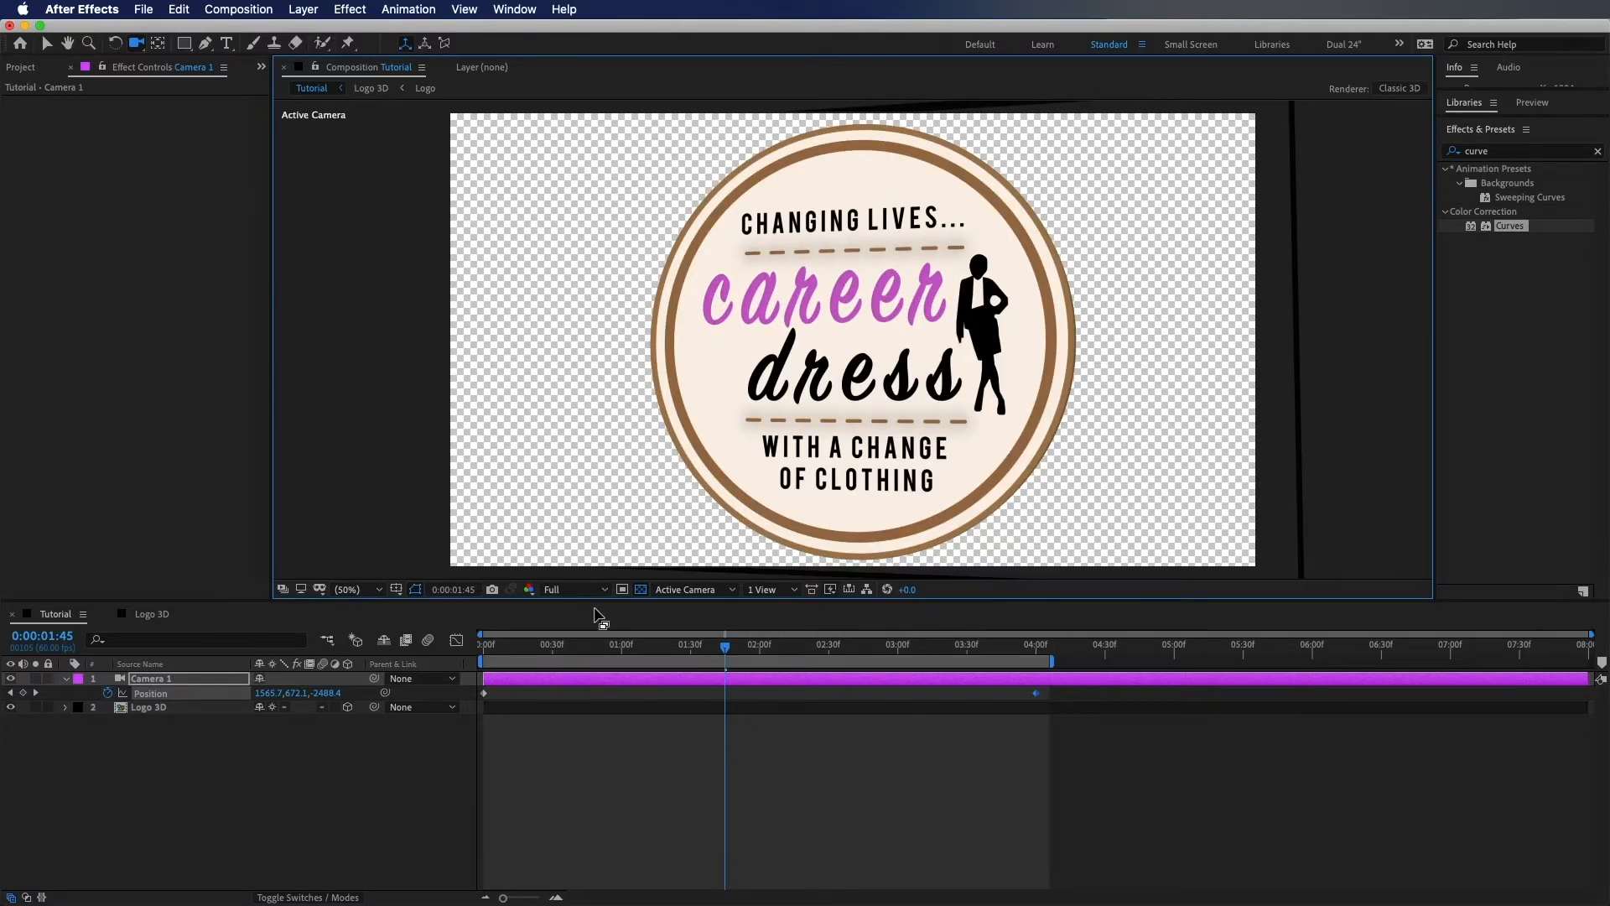
{"action": "left_click", "coordinate": [586, 592]}
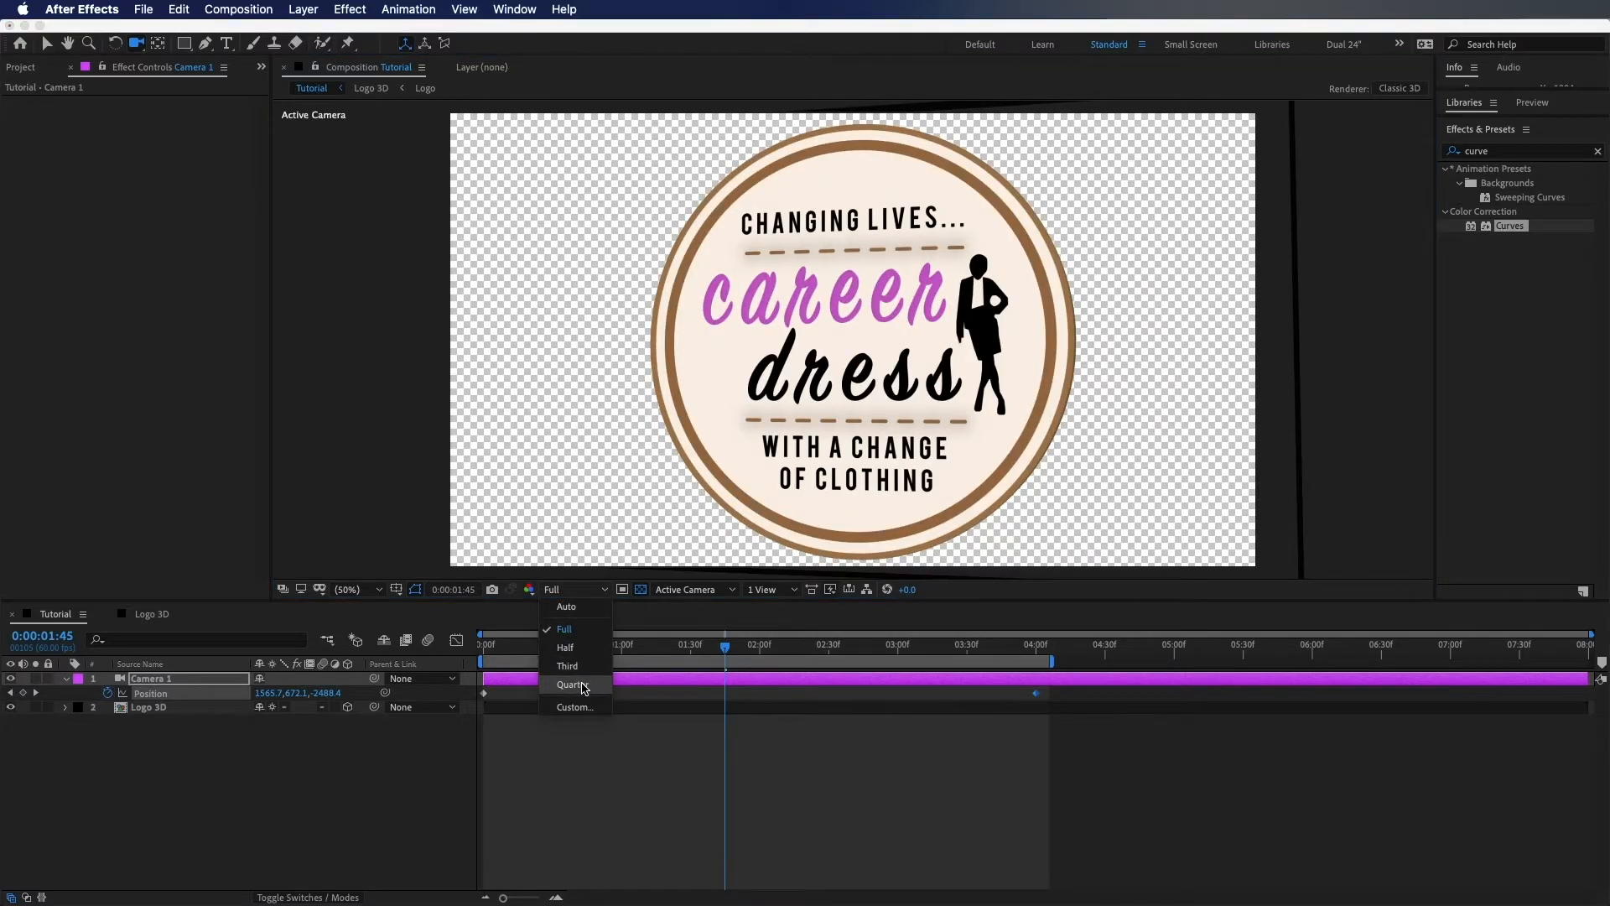
{"action": "left_click", "coordinate": [585, 685]}
Preview the camera move and, at 0:00:03:39, orbit the camera until the logo is seen nearly edge-on
{"action": "left_click", "coordinate": [728, 655]}
{"action": "key", "text": "space"}
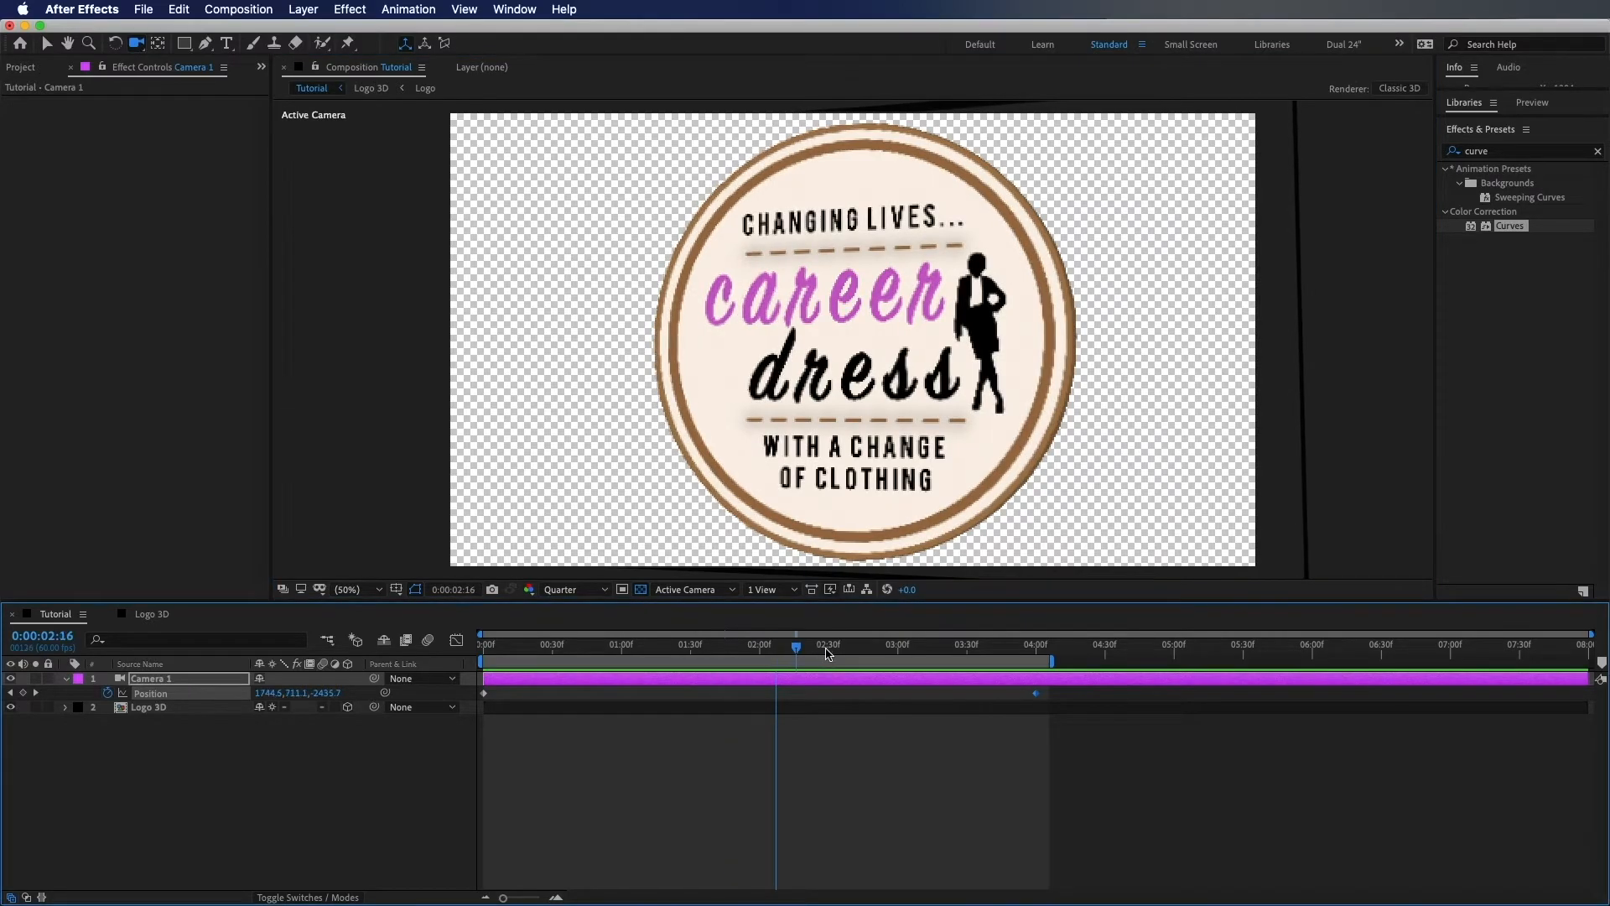
{"action": "left_click_drag", "start_coordinate": [967, 671], "coordinate": [529, 668]}
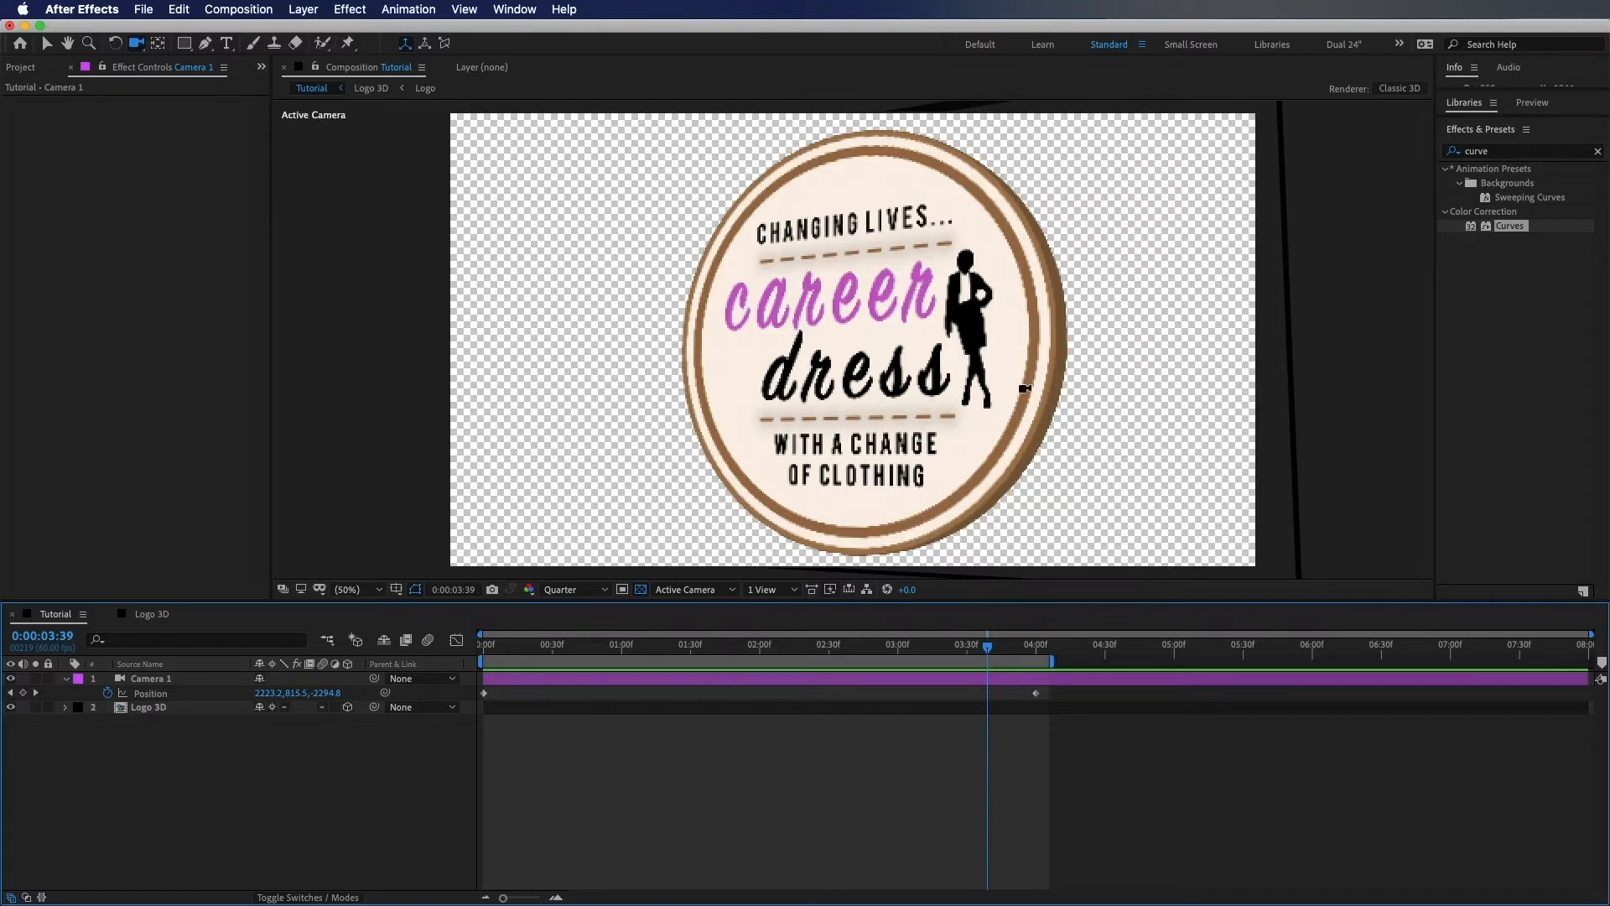
{"action": "left_click_drag", "start_coordinate": [1055, 320], "coordinate": [970, 342]}
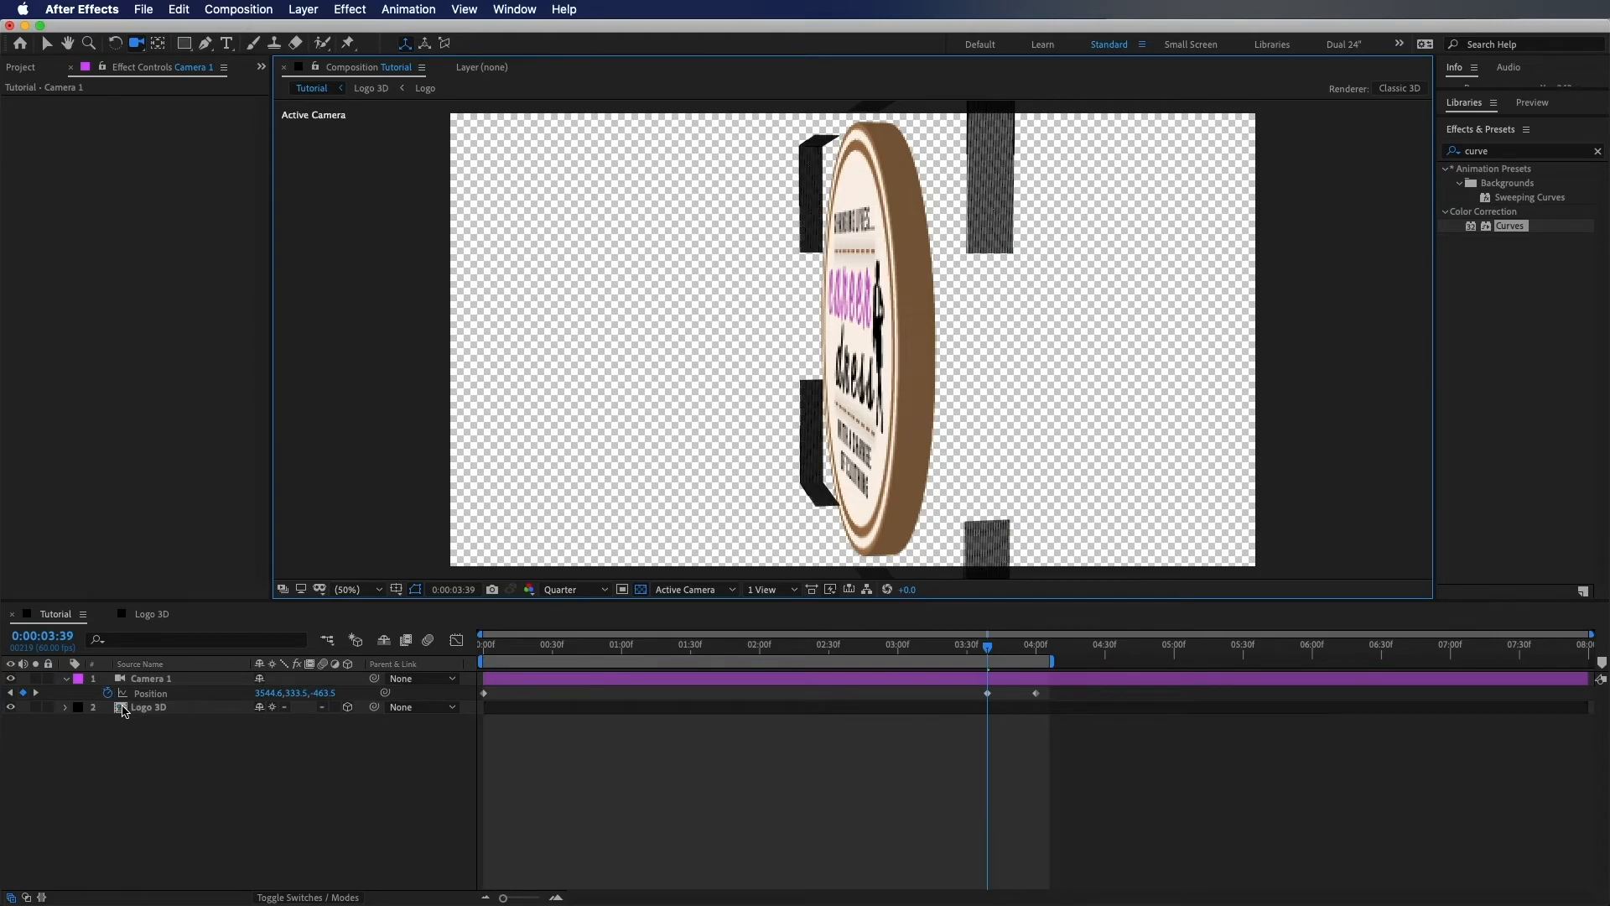
In the Logo 3D composition, duplicate Logo layers 3 to 29 three times to thicken the extrusion
{"action": "double_click", "coordinate": [130, 709]}
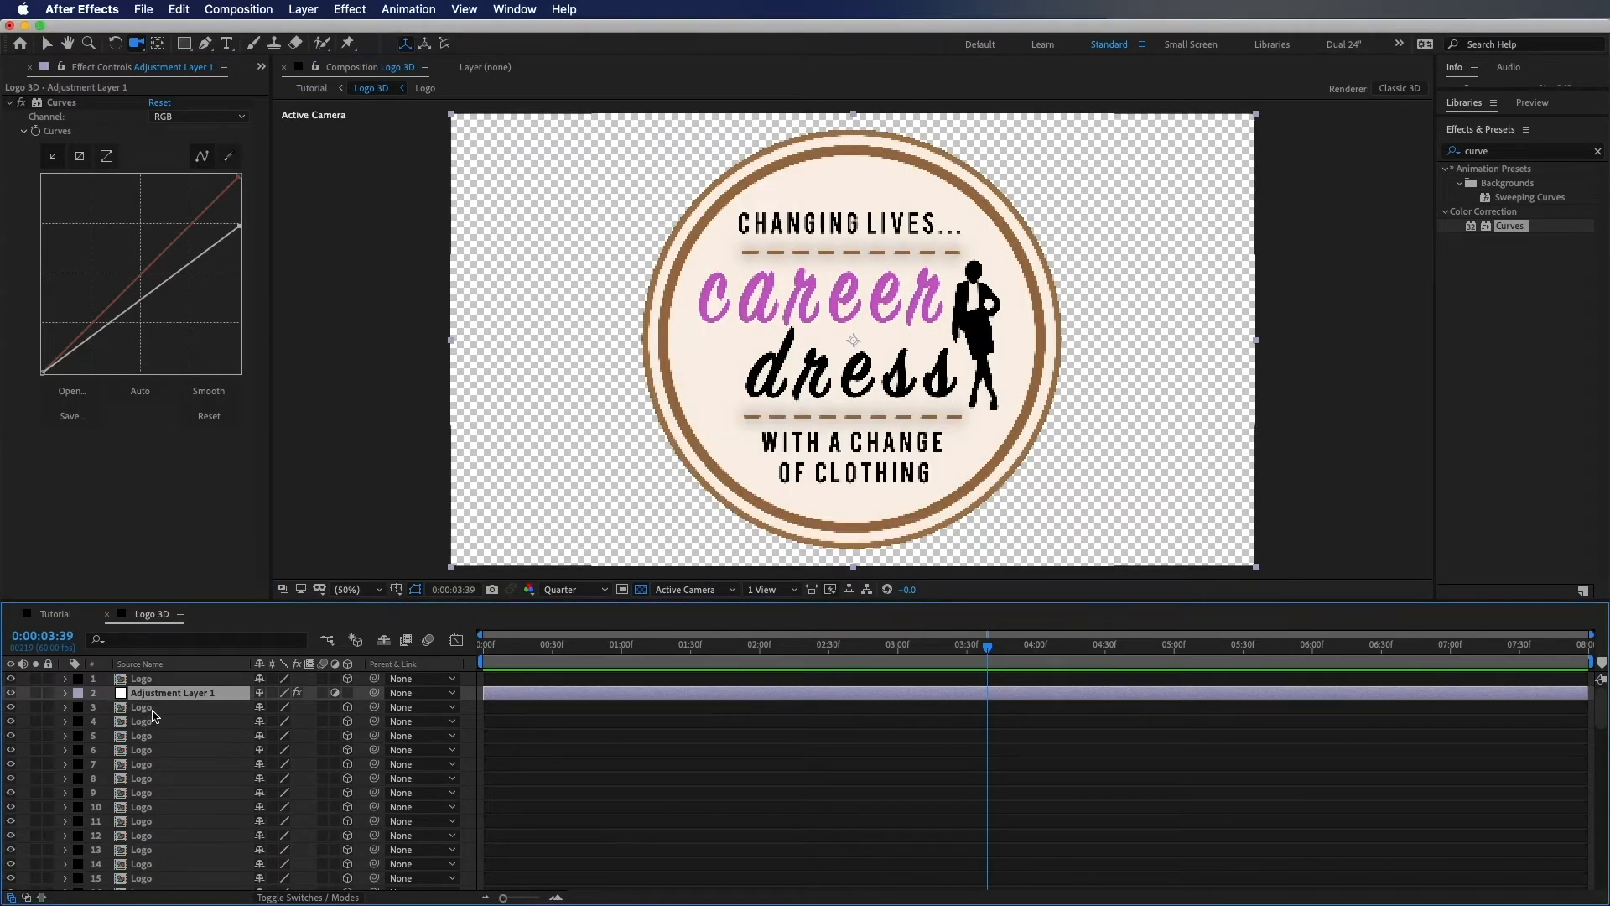
{"action": "left_click", "coordinate": [144, 707]}
{"action": "scroll", "coordinate": [165, 767], "scroll_direction": "down", "scroll_amount": 6}
{"action": "left_click", "coordinate": [171, 807], "text": "shift"}
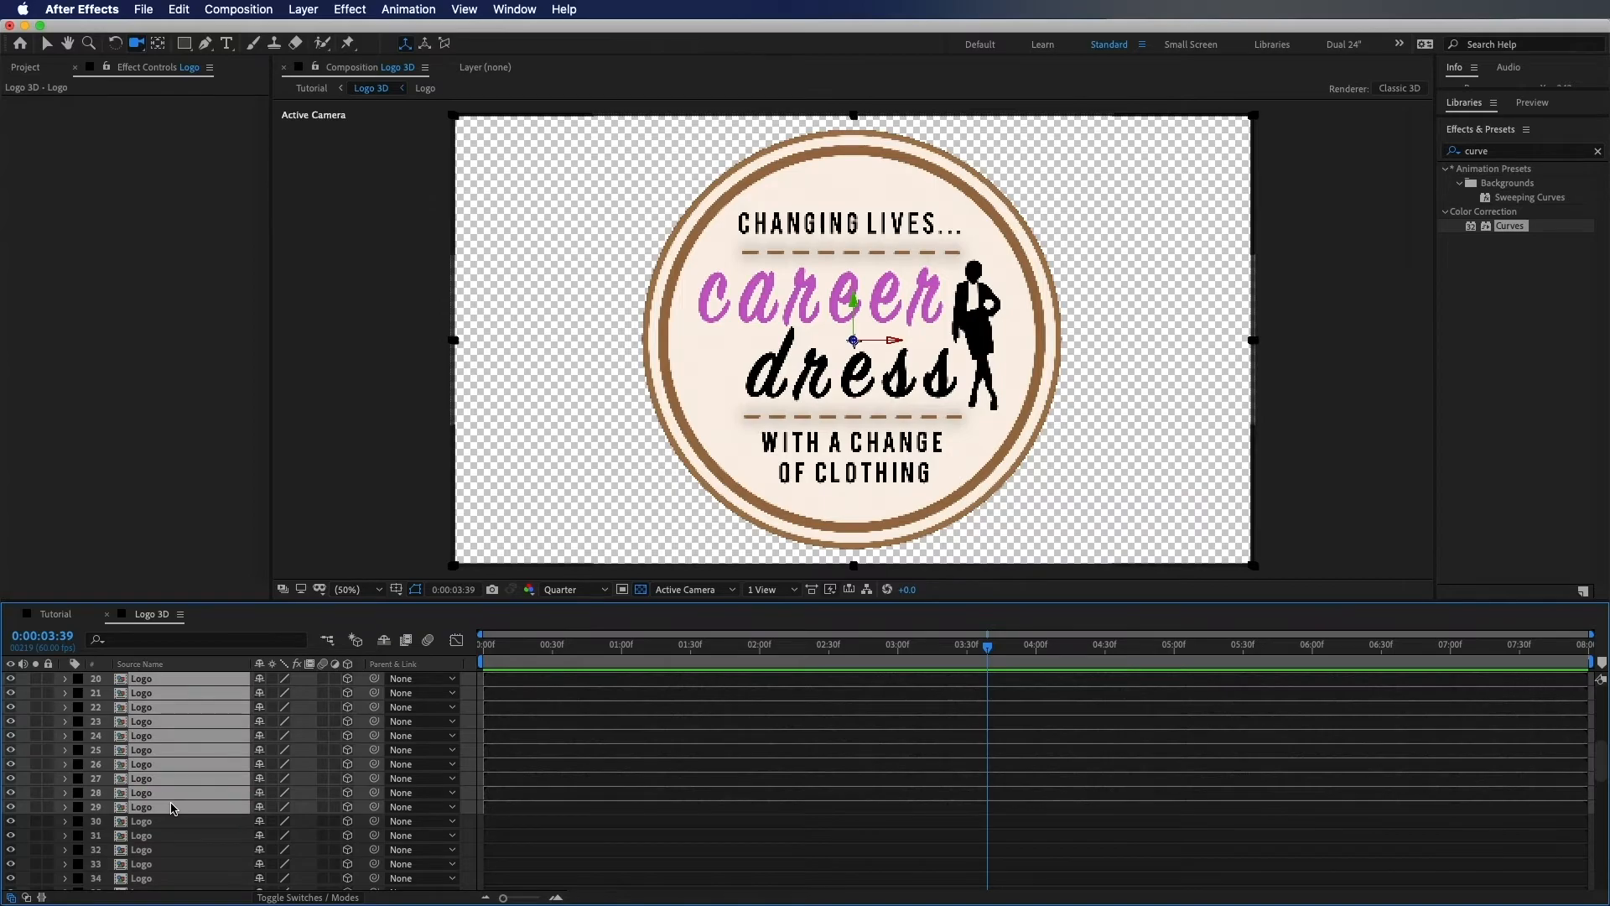
{"action": "key", "text": "super+d"}
{"action": "key", "text": "super+d"}
{"action": "key", "text": "super+d"}
{"action": "scroll", "coordinate": [178, 796], "scroll_direction": "down", "scroll_amount": 20}
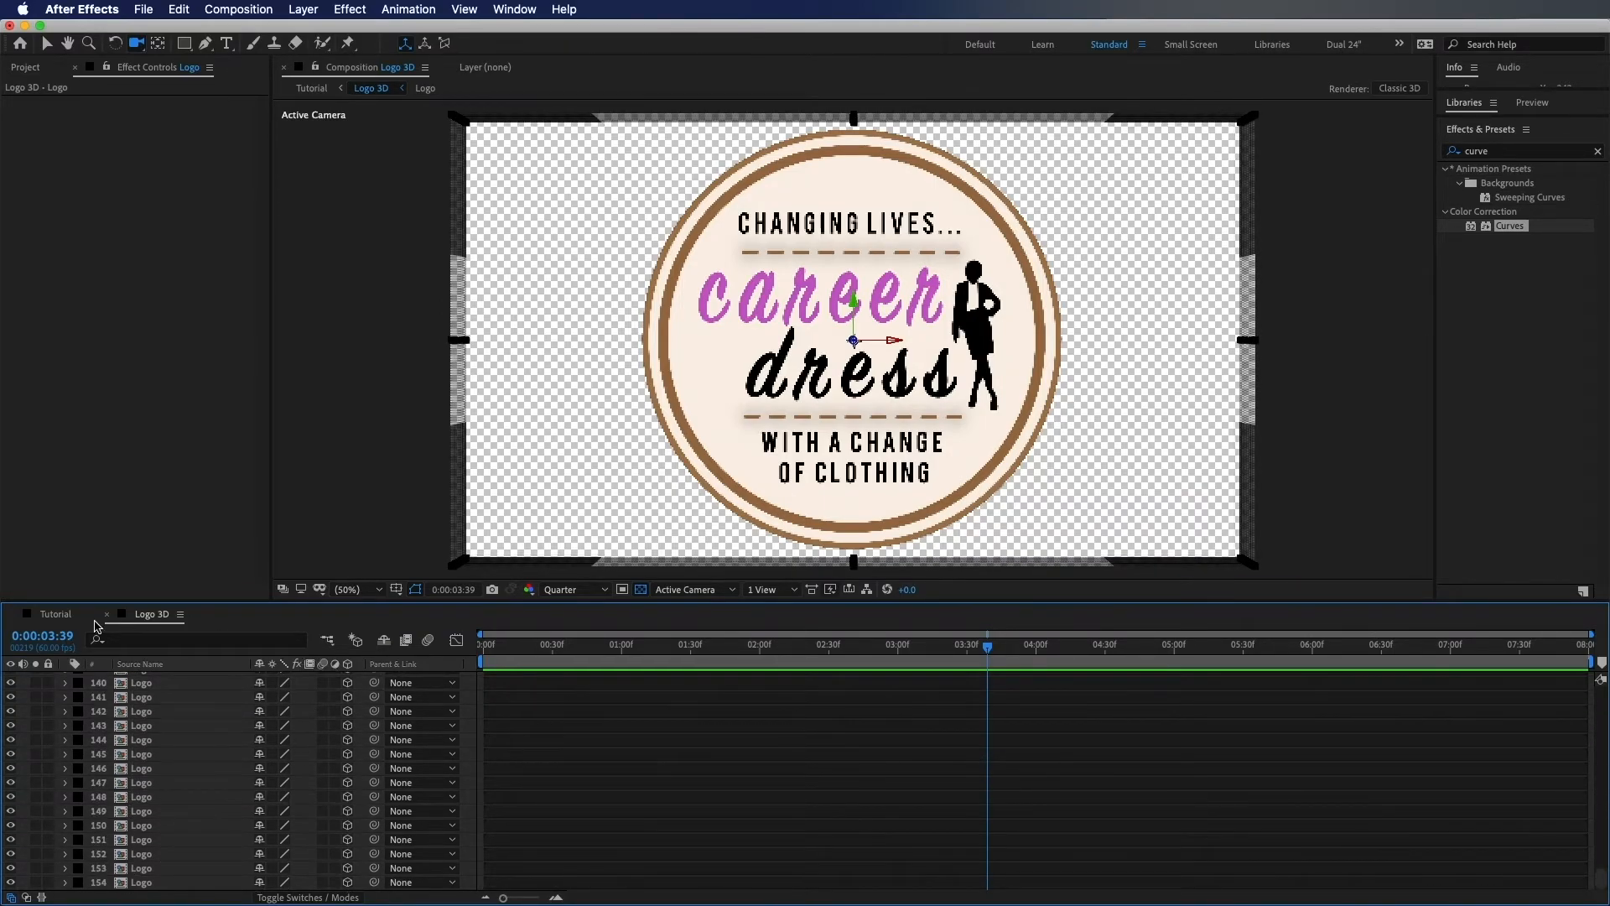
Return to the Tutorial composition and orbit the camera at 0:00:03:39 to a less steep angle showing the logo's face and thick side
{"action": "left_click", "coordinate": [67, 613]}
{"action": "left_click", "coordinate": [663, 765]}
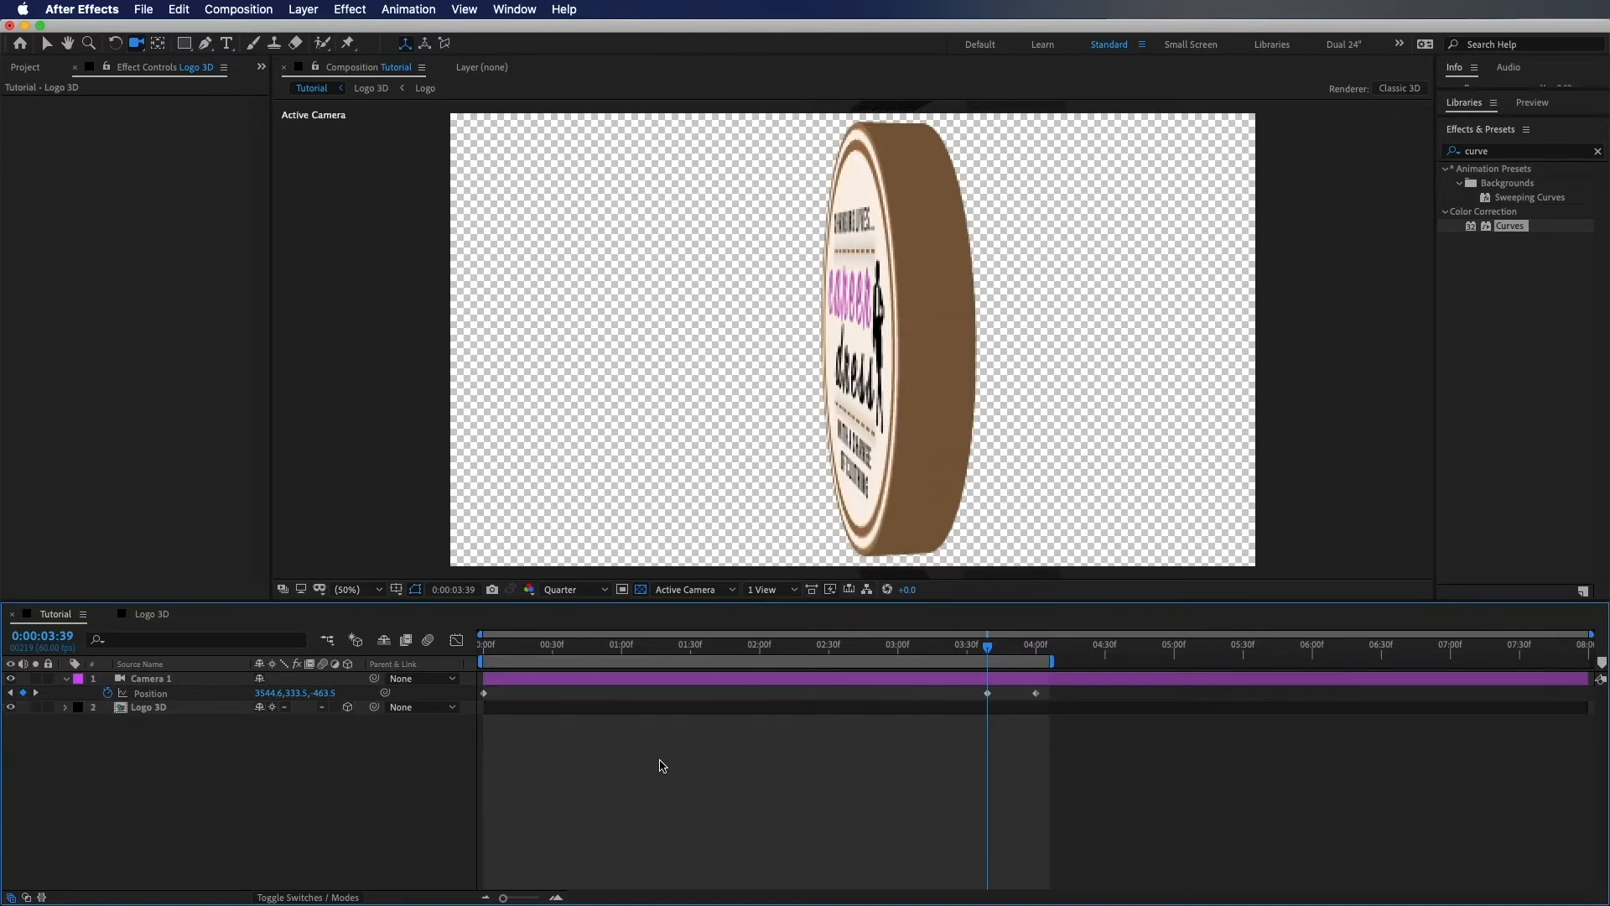
{"action": "left_click_drag", "start_coordinate": [823, 453], "coordinate": [861, 456]}
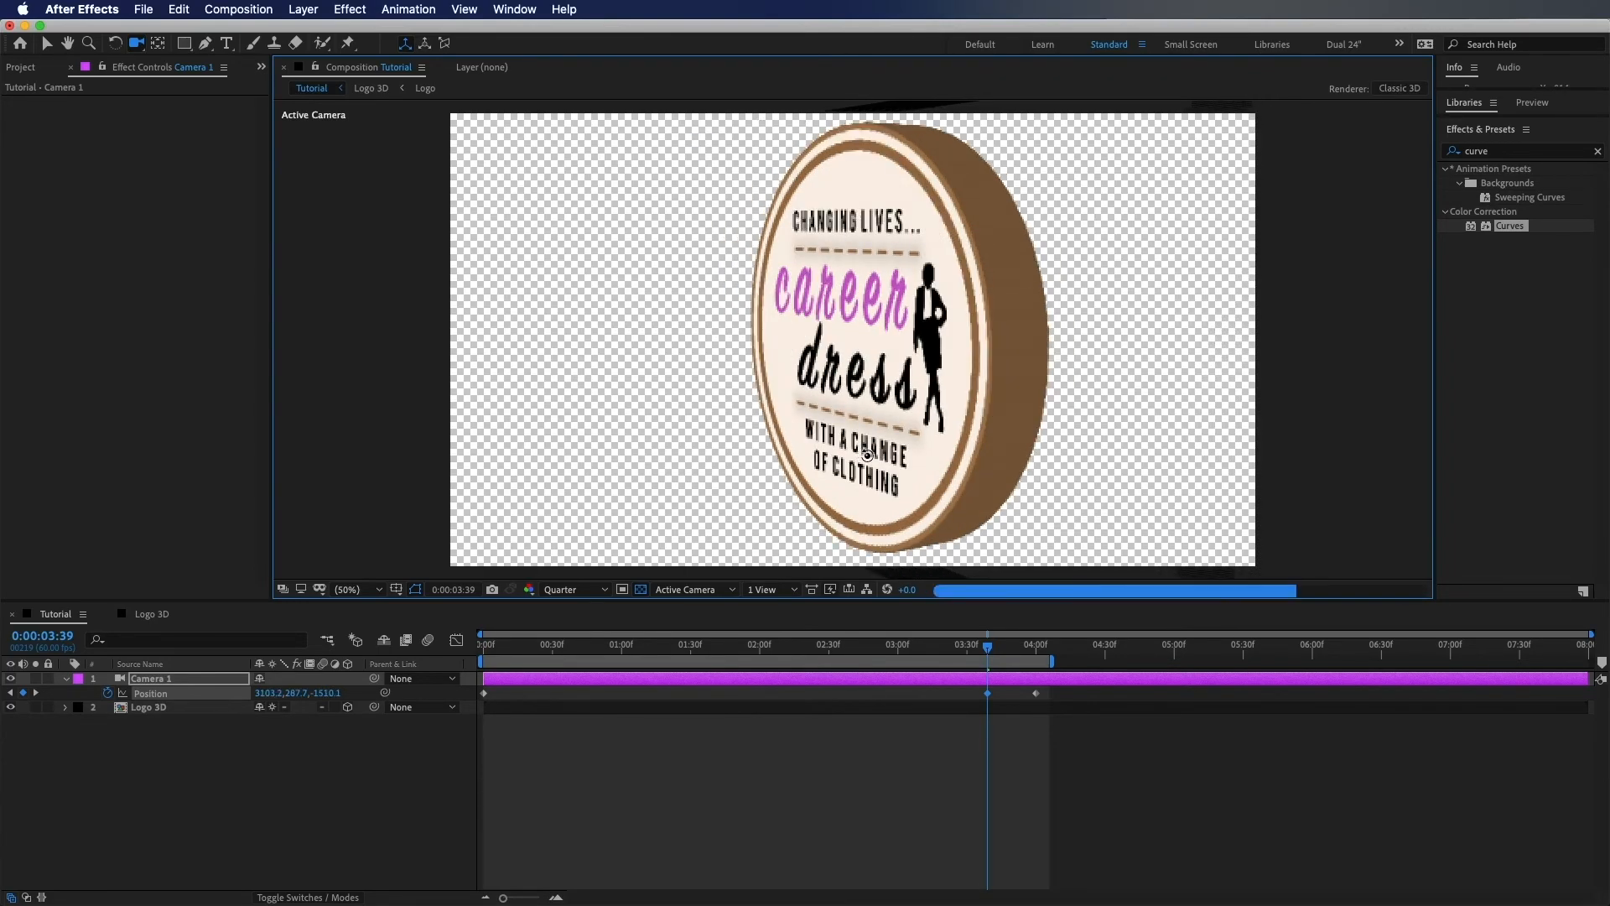